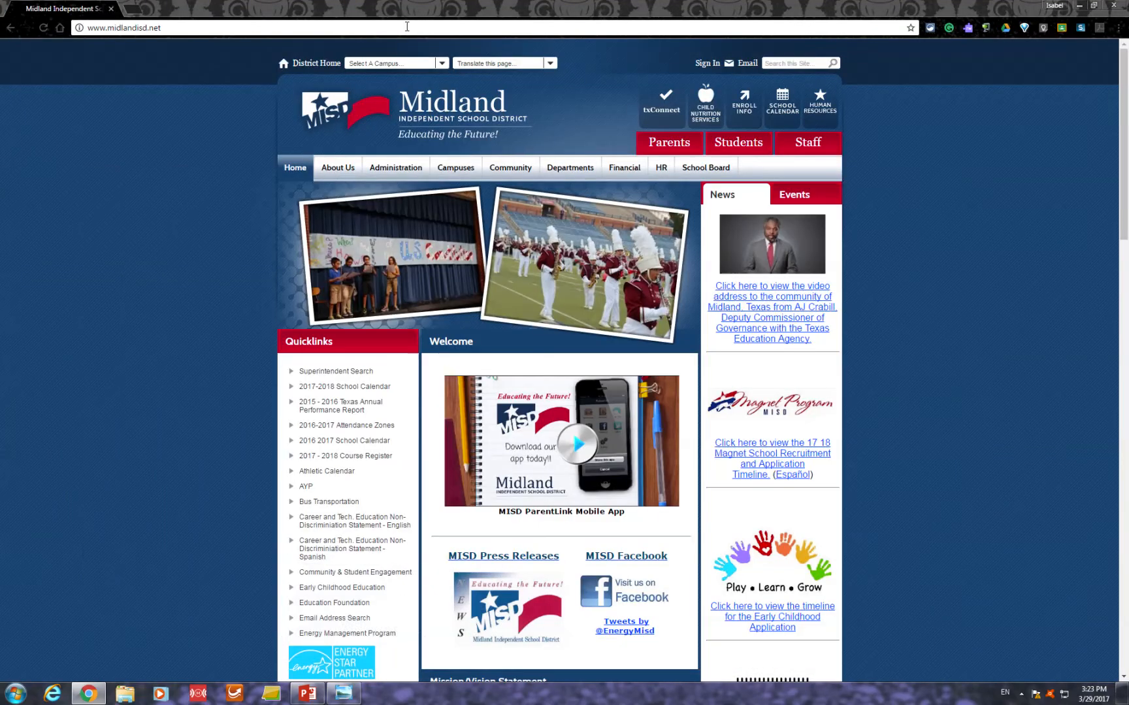
# - Go to classroom.google.com in the browser
pyautogui.click(406, 27)
pyautogui.write('classroom.google.com')
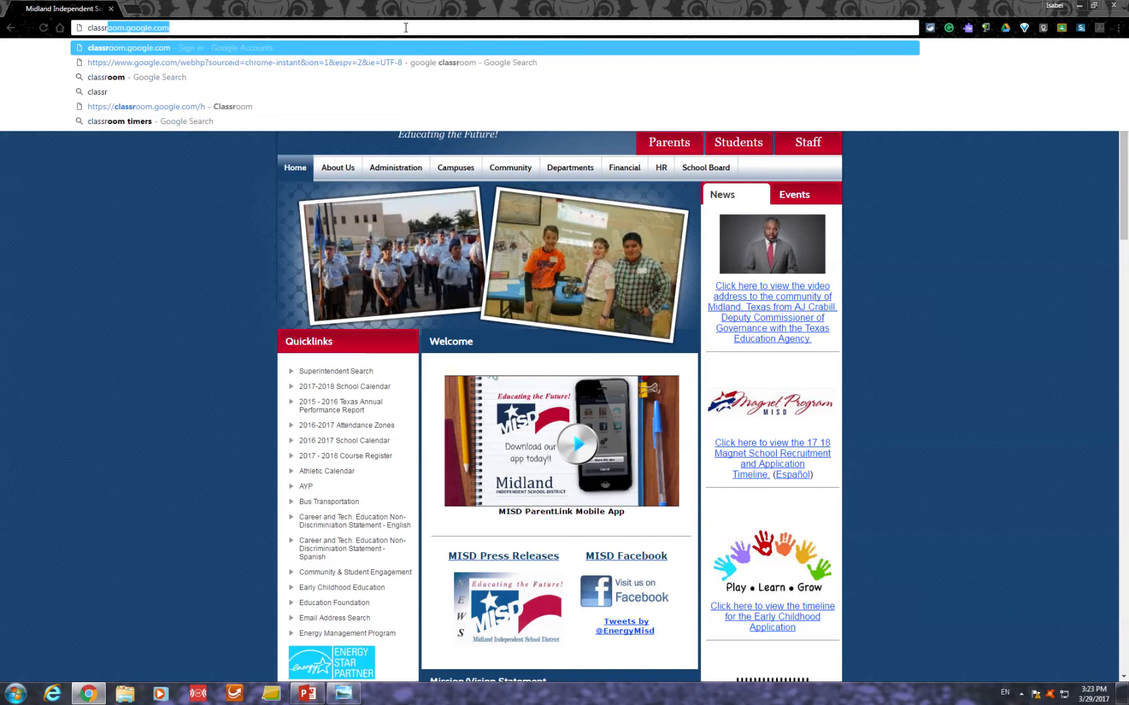
pyautogui.press('Return')
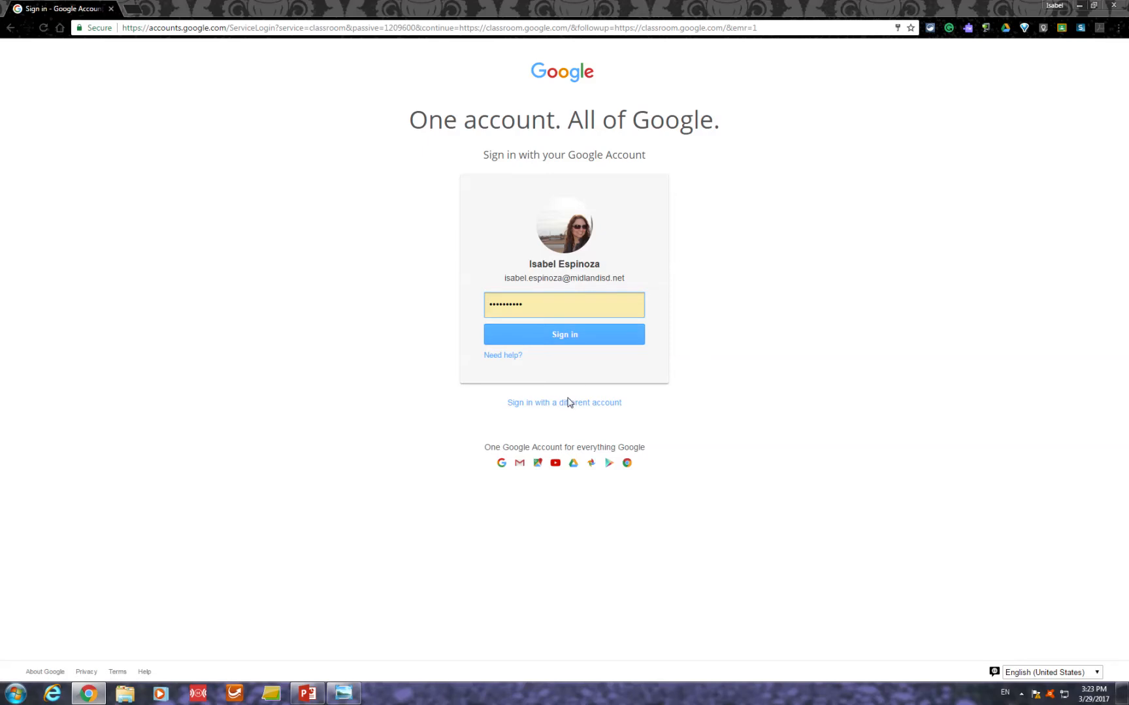
# - Sign in to Classroom by adding a different Google account, entering its e-mail address and account password
pyautogui.click(570, 402)
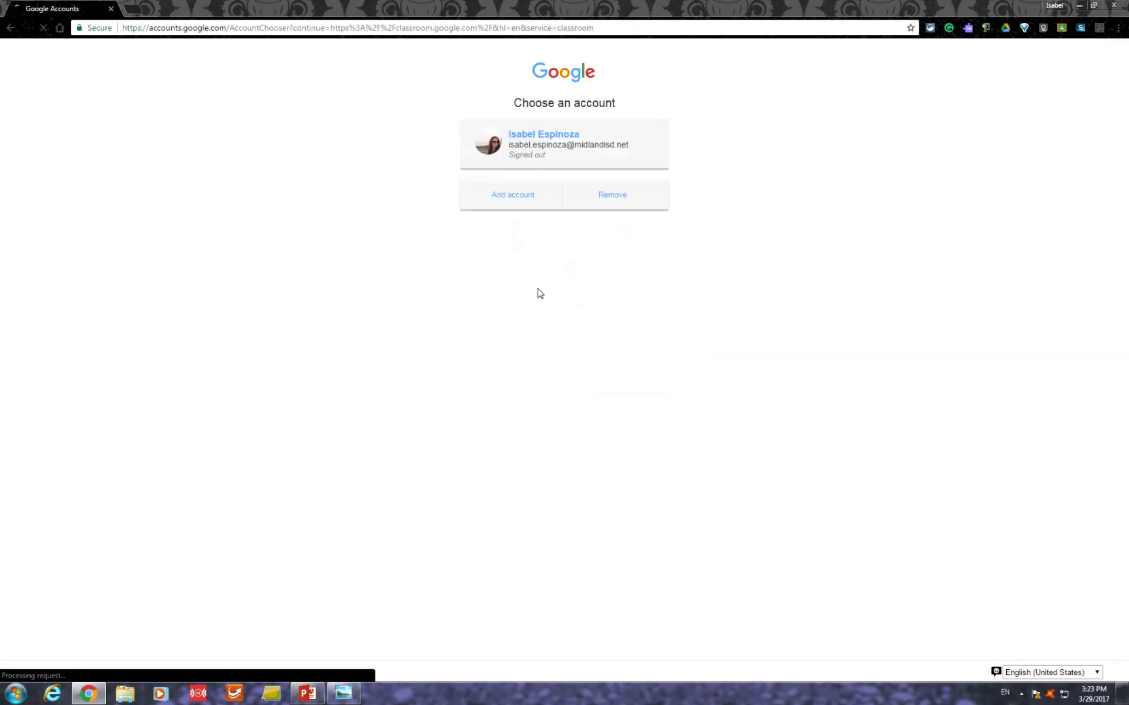
pyautogui.click(532, 194)
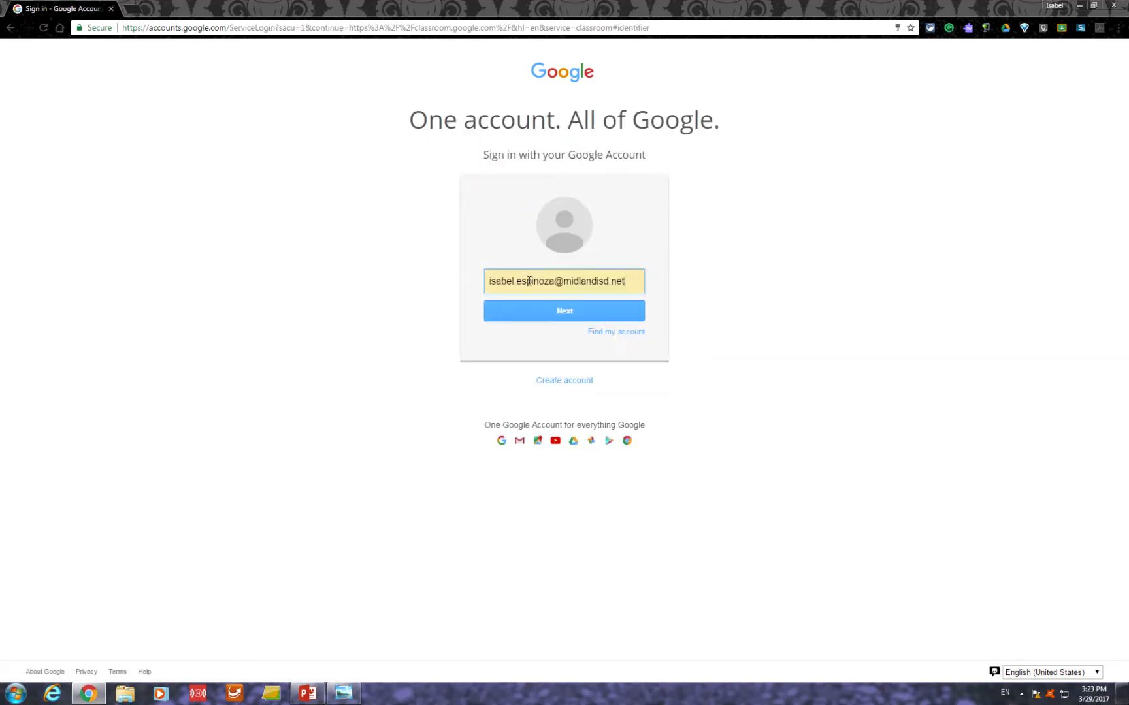
pyautogui.moveTo(554, 279); pyautogui.dragTo(348, 264)
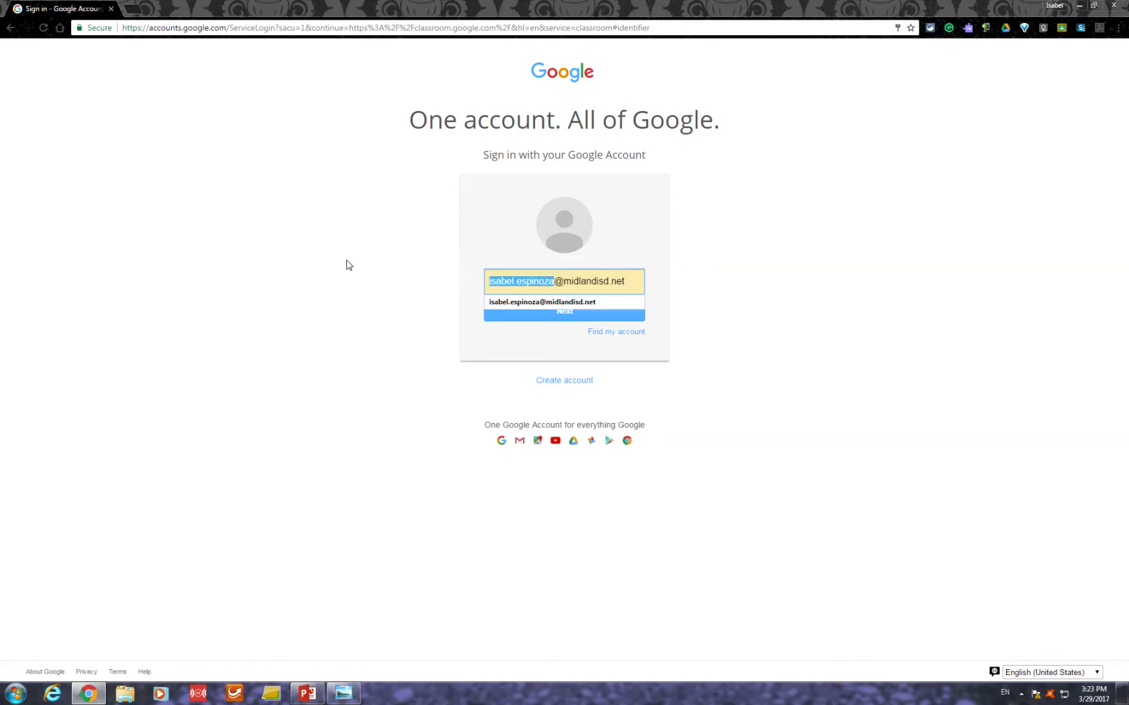
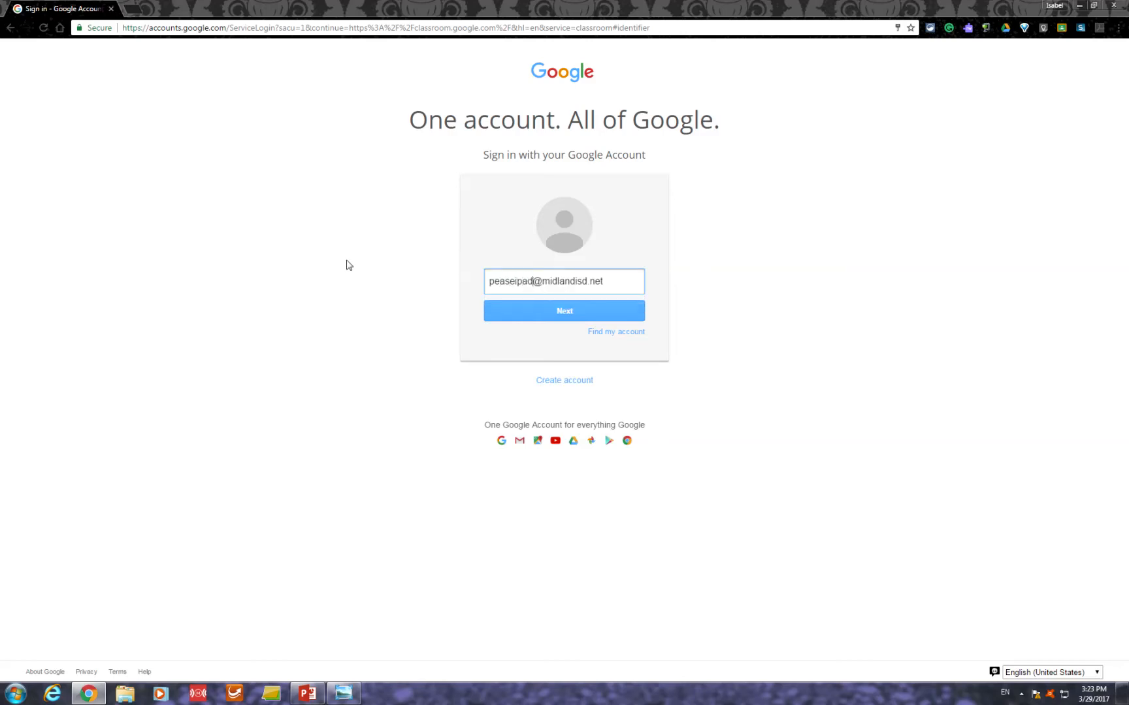
pyautogui.press('Return')
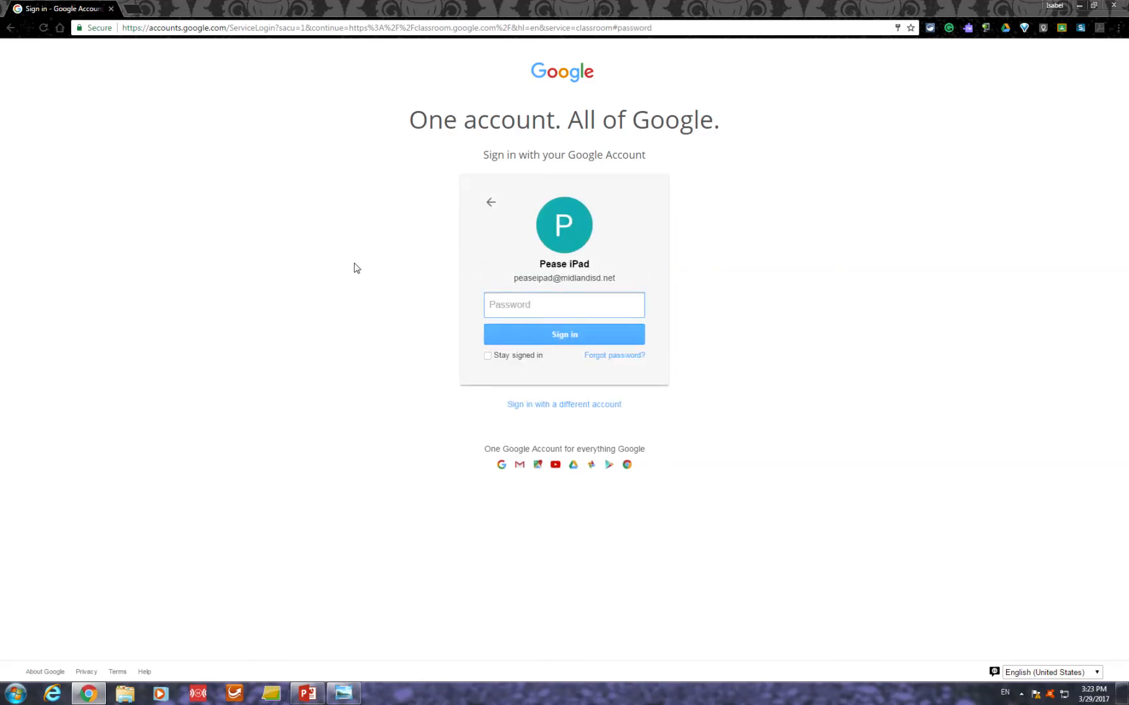
pyautogui.write('••')
pyautogui.press('Return')
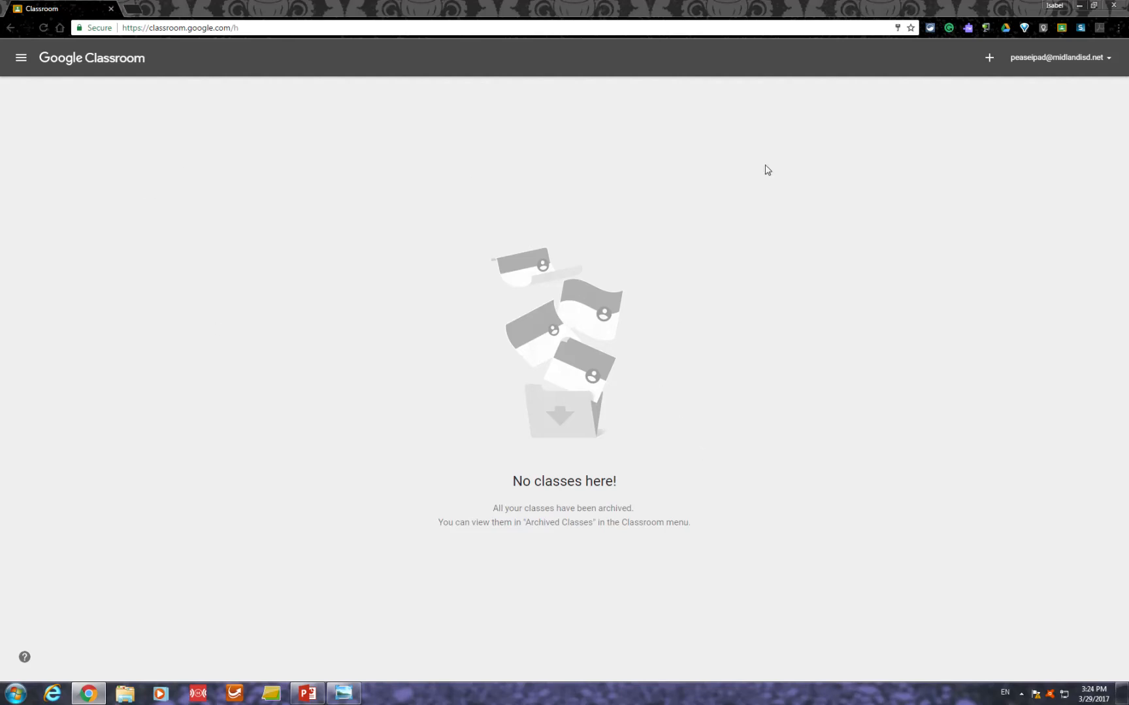
# - Create a new class named Training with the section Google Classroom
pyautogui.click(990, 60)
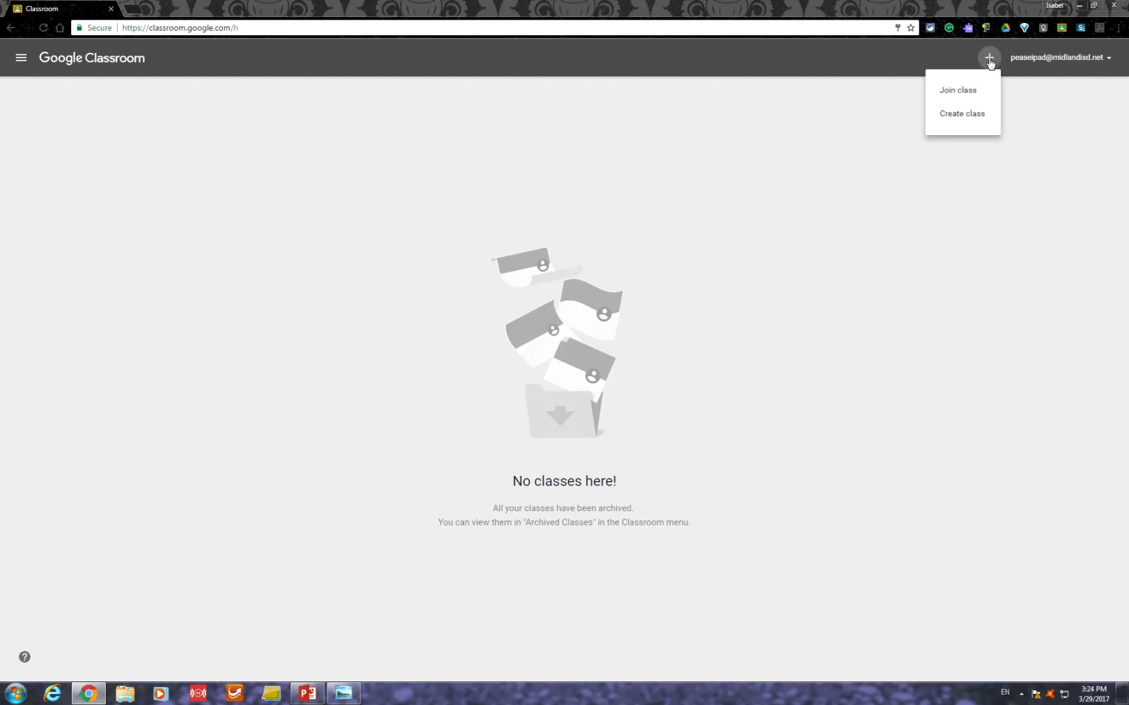
pyautogui.click(967, 115)
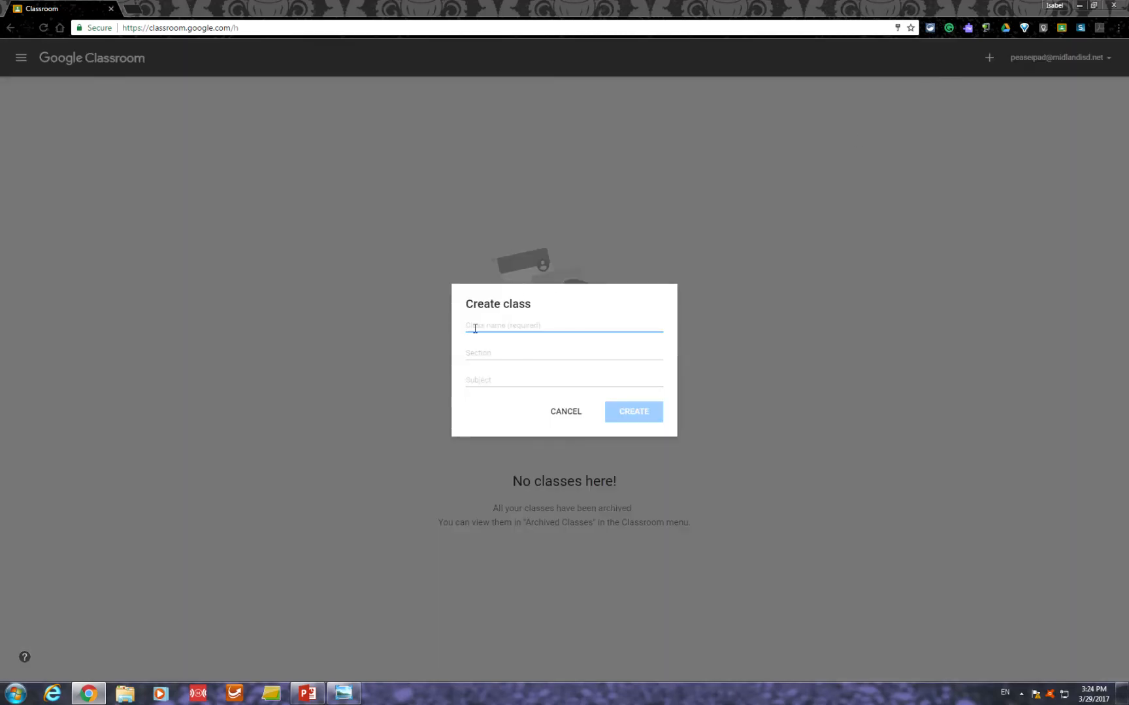
pyautogui.write('Training')
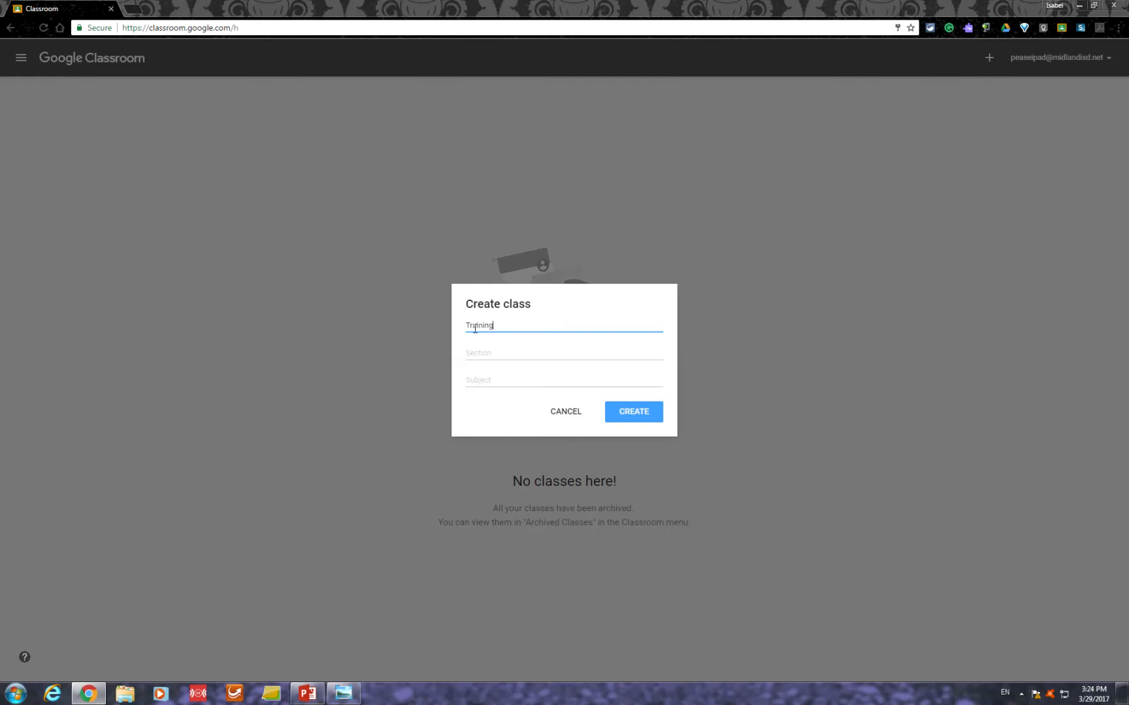
pyautogui.click(501, 354)
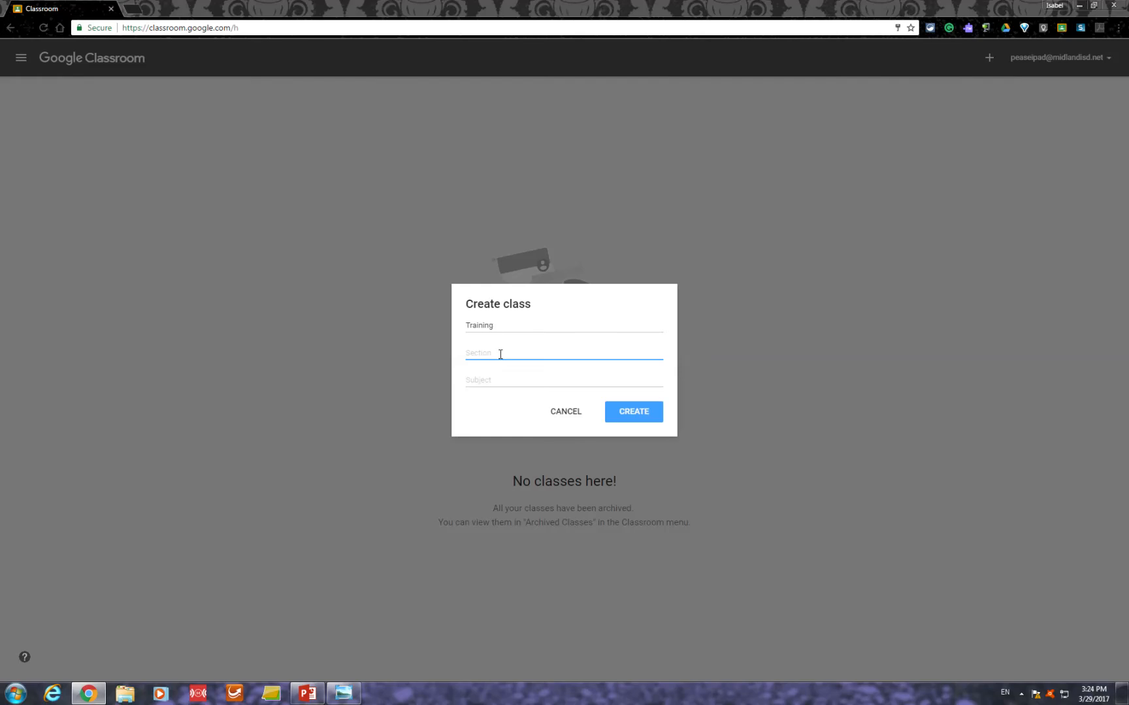
pyautogui.write('Google Classrom')
pyautogui.click(614, 416)
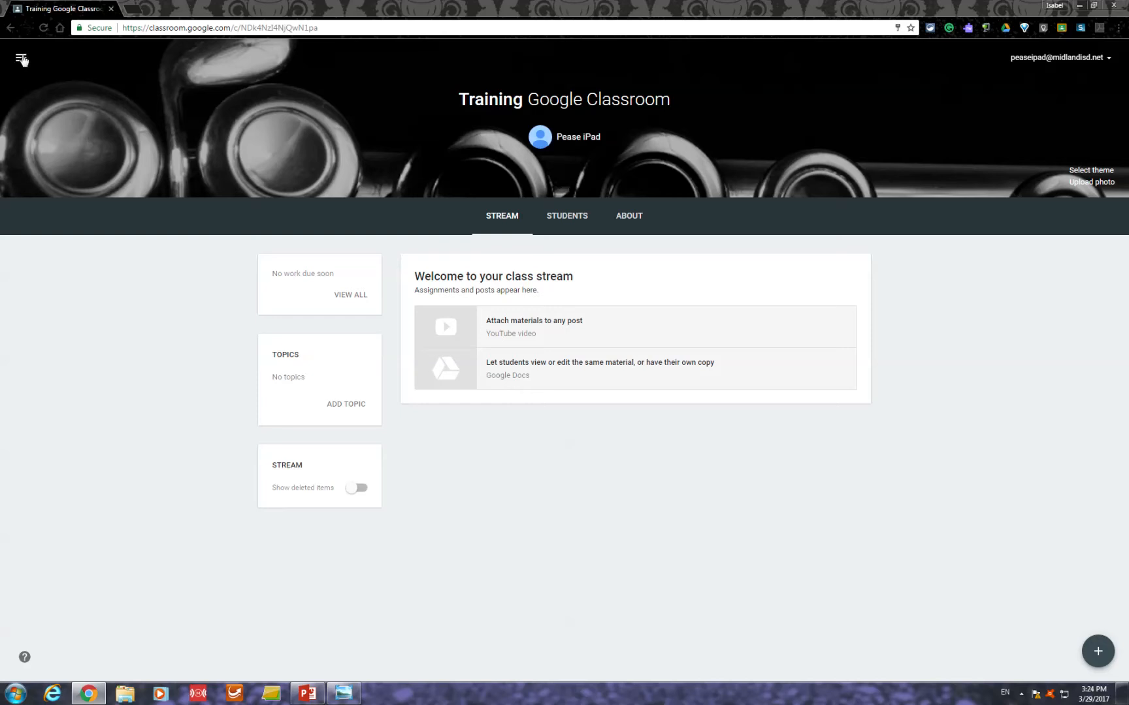
# - View the list of classes and reopen the Training class from it
pyautogui.click(21, 59)
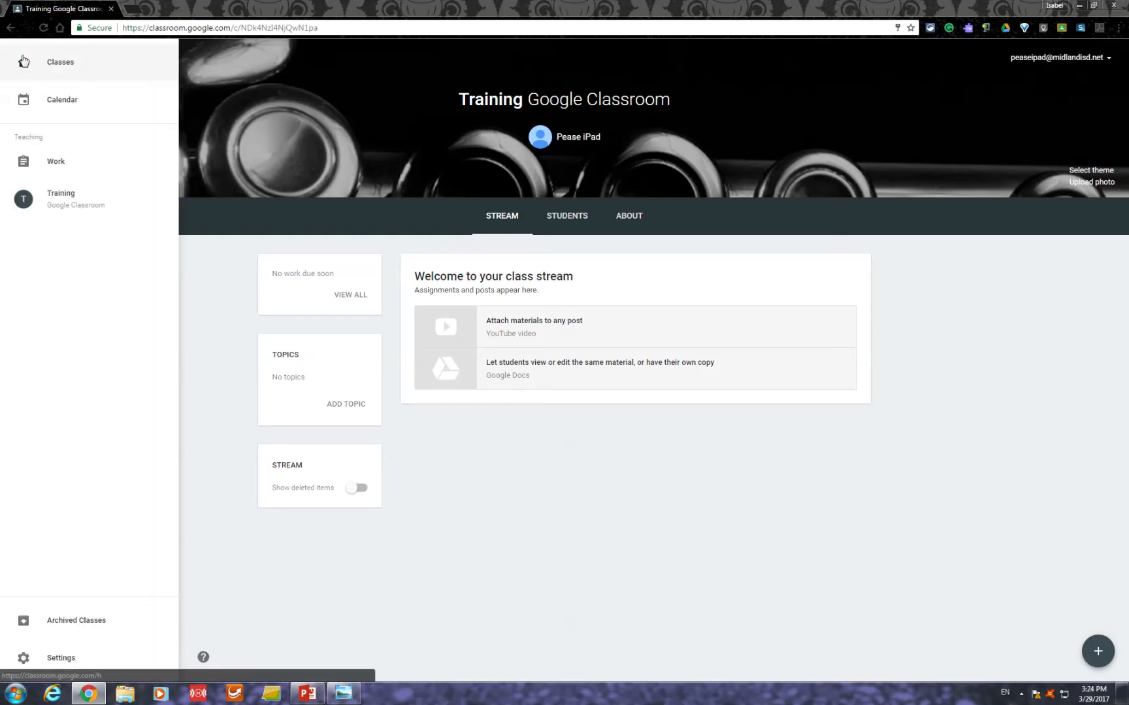
pyautogui.click(61, 71)
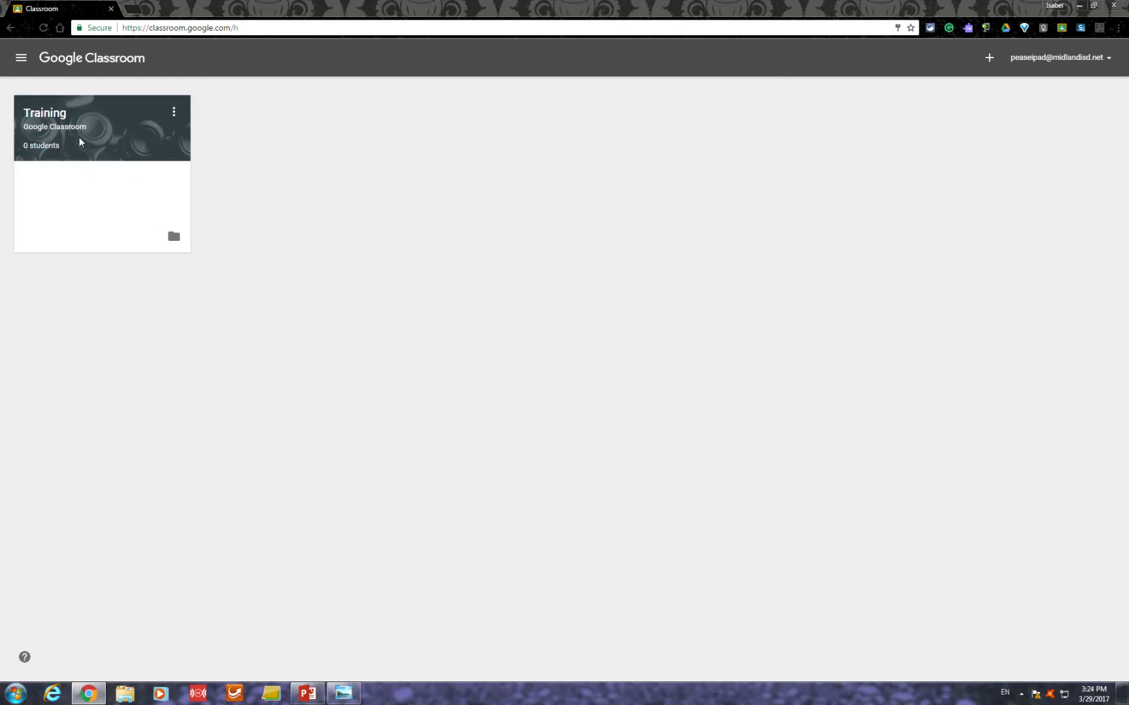
pyautogui.click(59, 115)
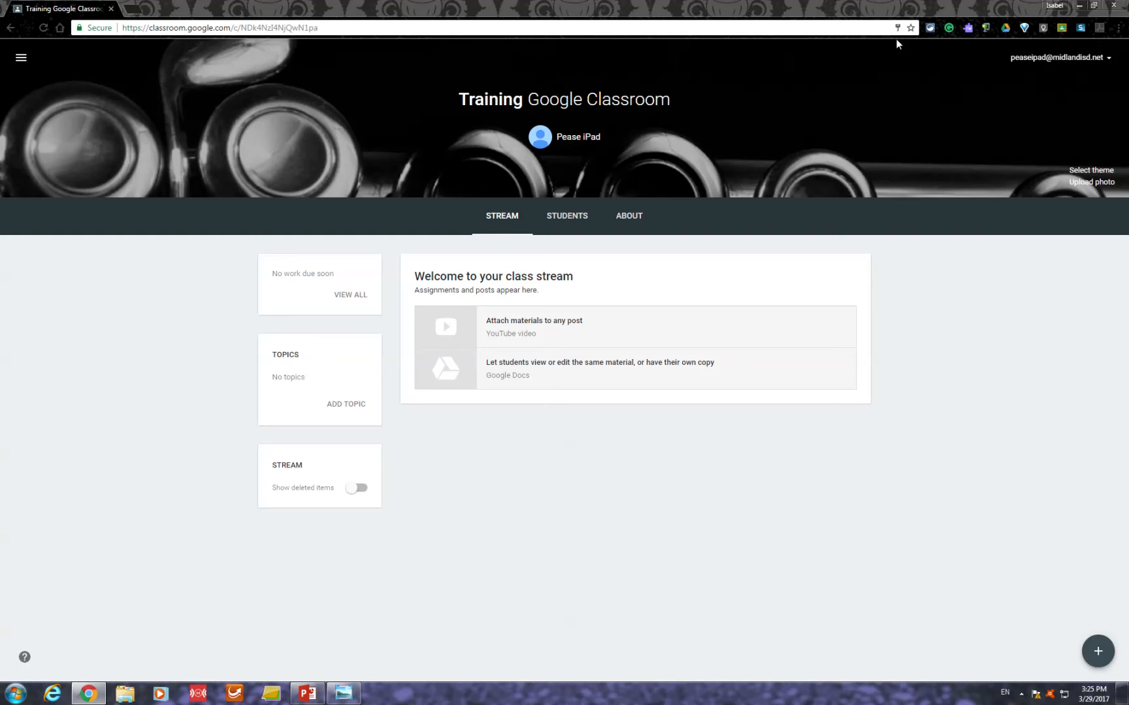
# - Change the class theme to the gallery image of paintbrushes
pyautogui.click(1092, 170)
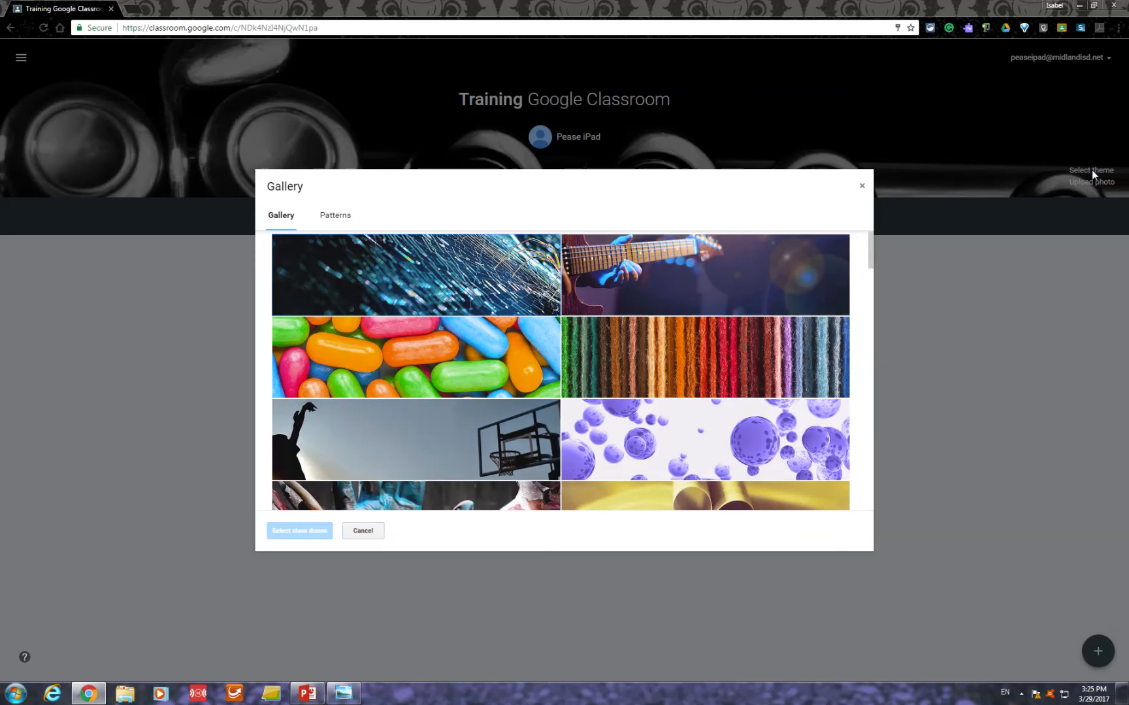
pyautogui.scroll(-4, 692, 354)
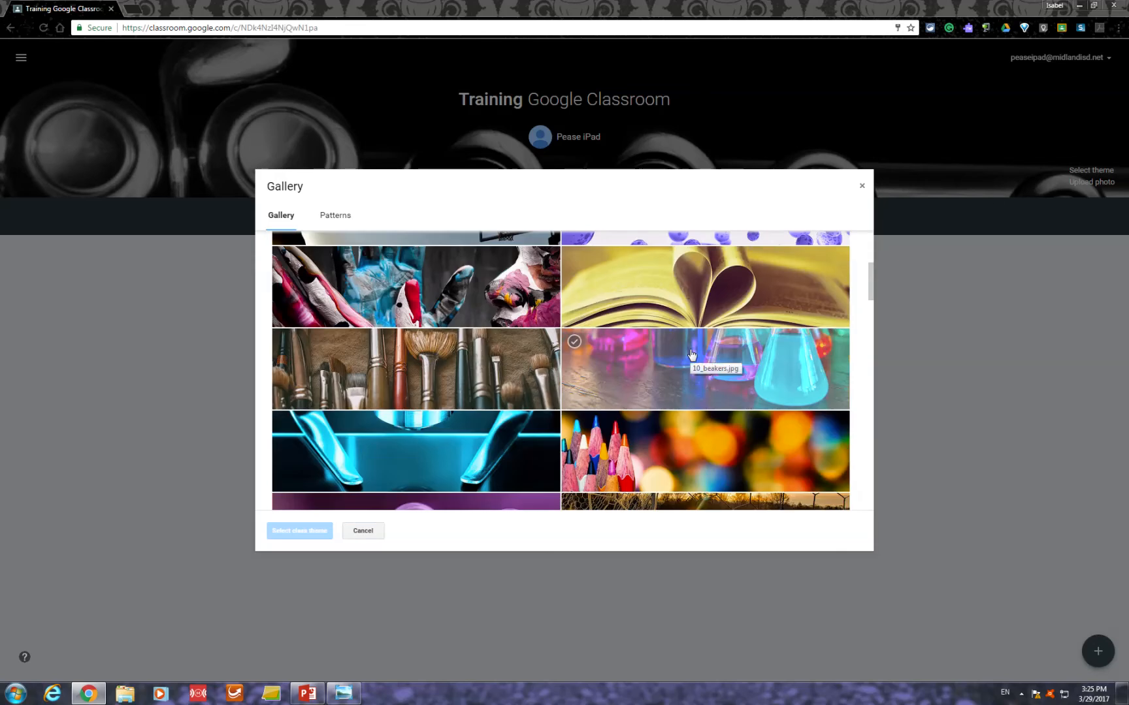
pyautogui.click(425, 377)
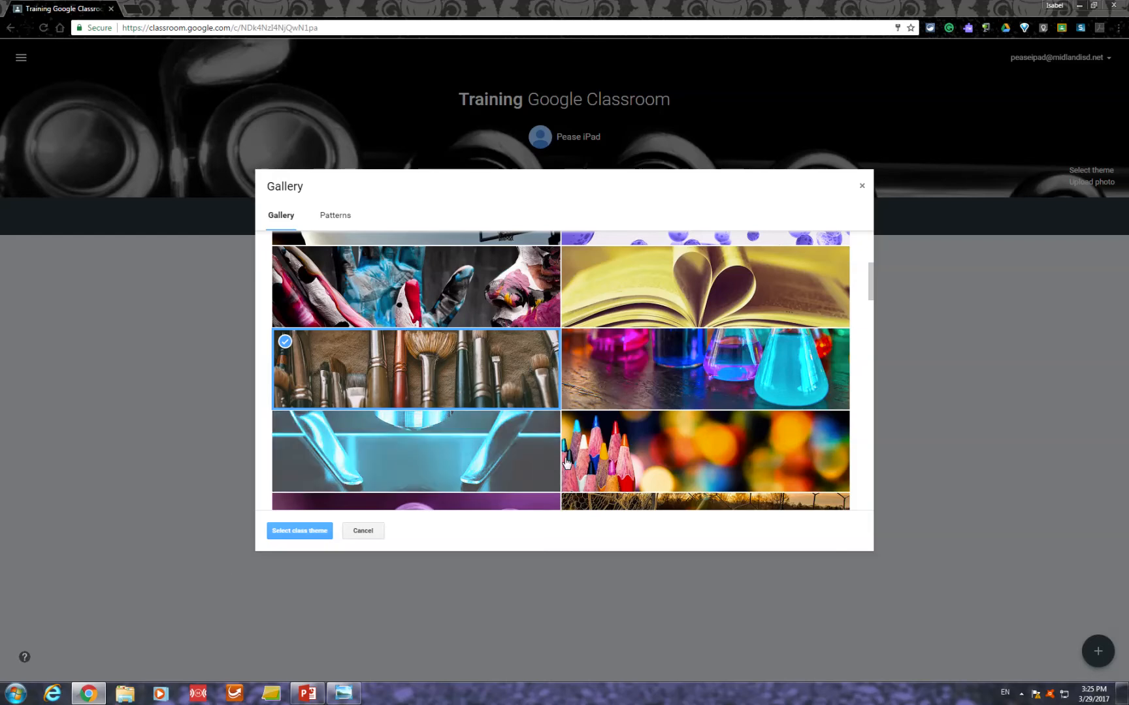
pyautogui.click(288, 532)
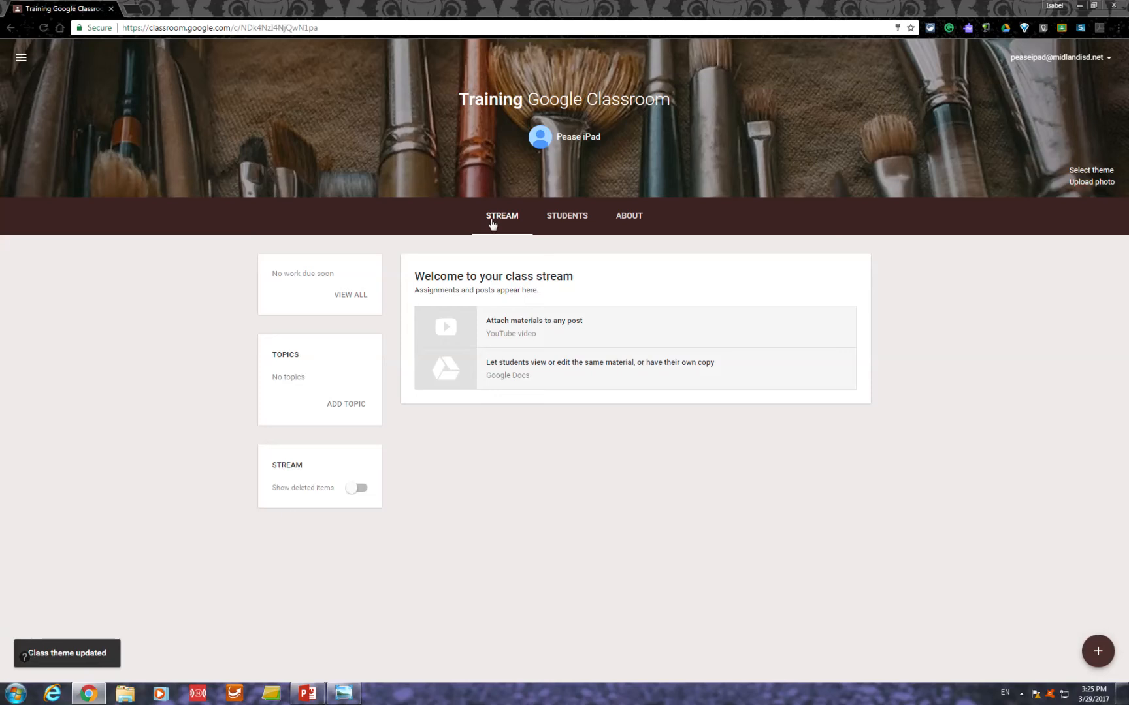
# - View the class's student list and its invitation dialog, and close the dialog without inviting anyone
pyautogui.click(565, 209)
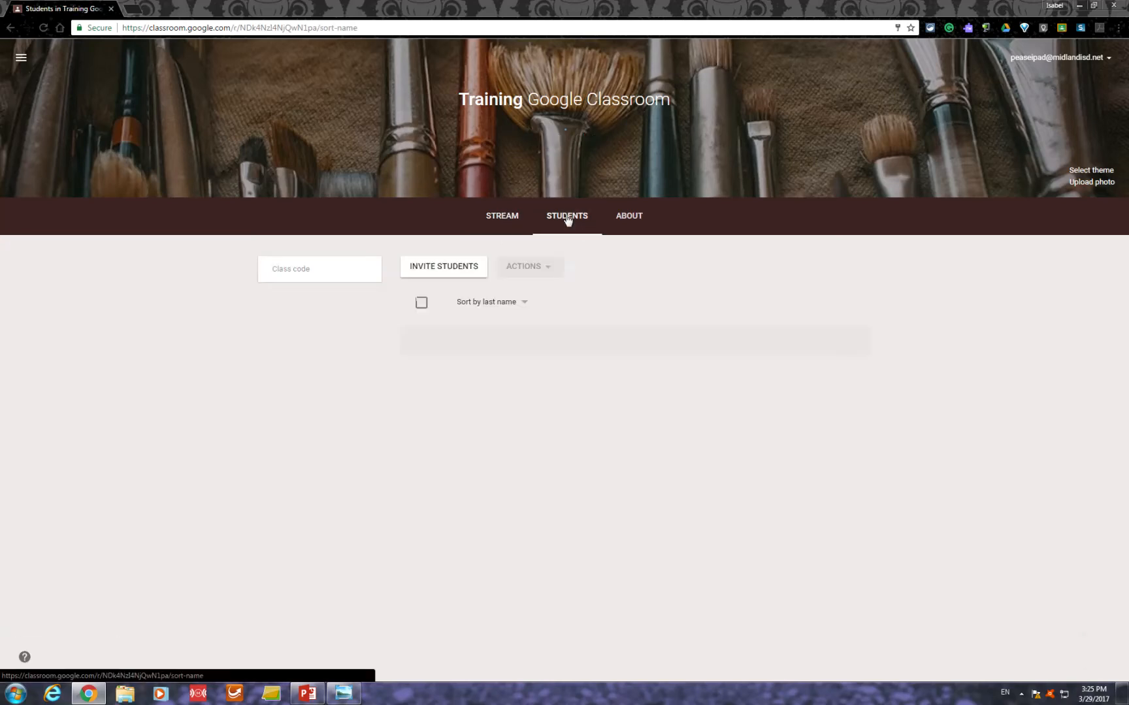
pyautogui.click(443, 267)
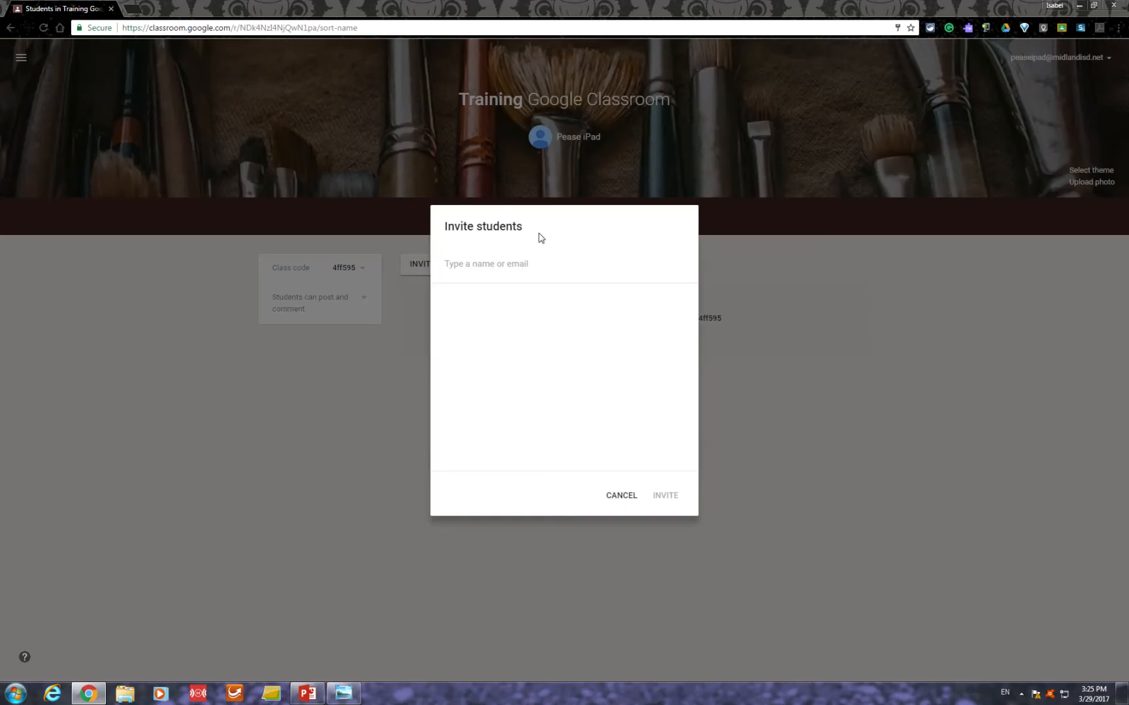
pyautogui.click(619, 496)
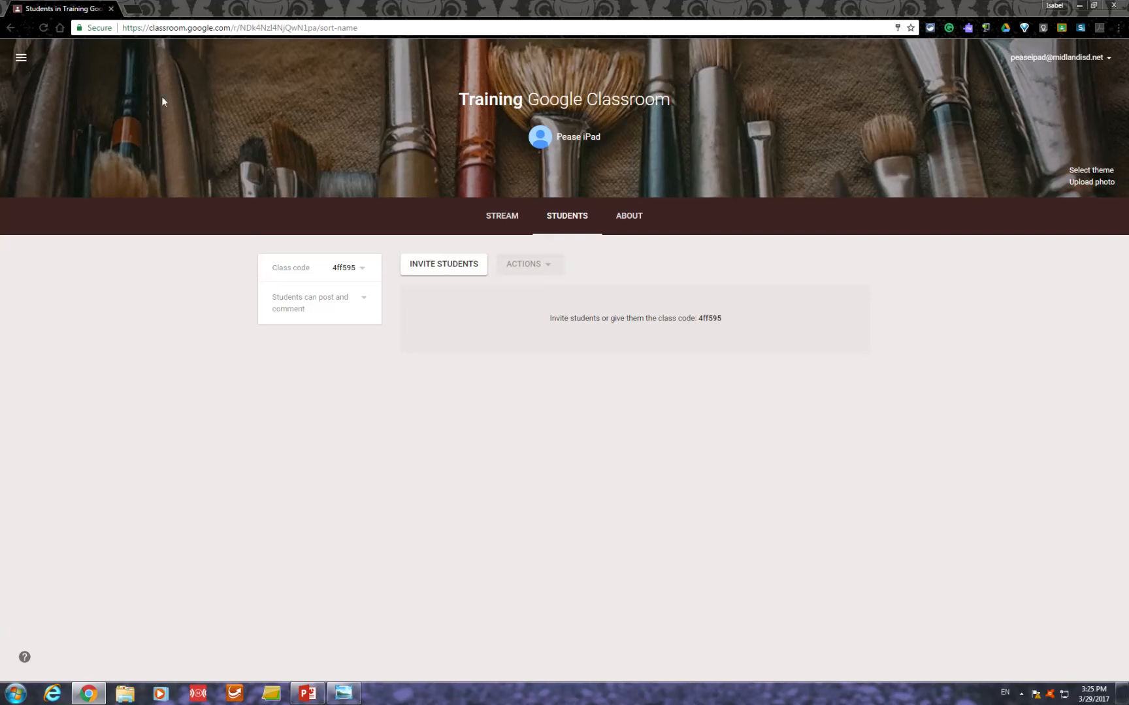
# - Return to the class list and view the Join class dialog, closing it without entering a class code
pyautogui.click(21, 57)
pyautogui.click(45, 68)
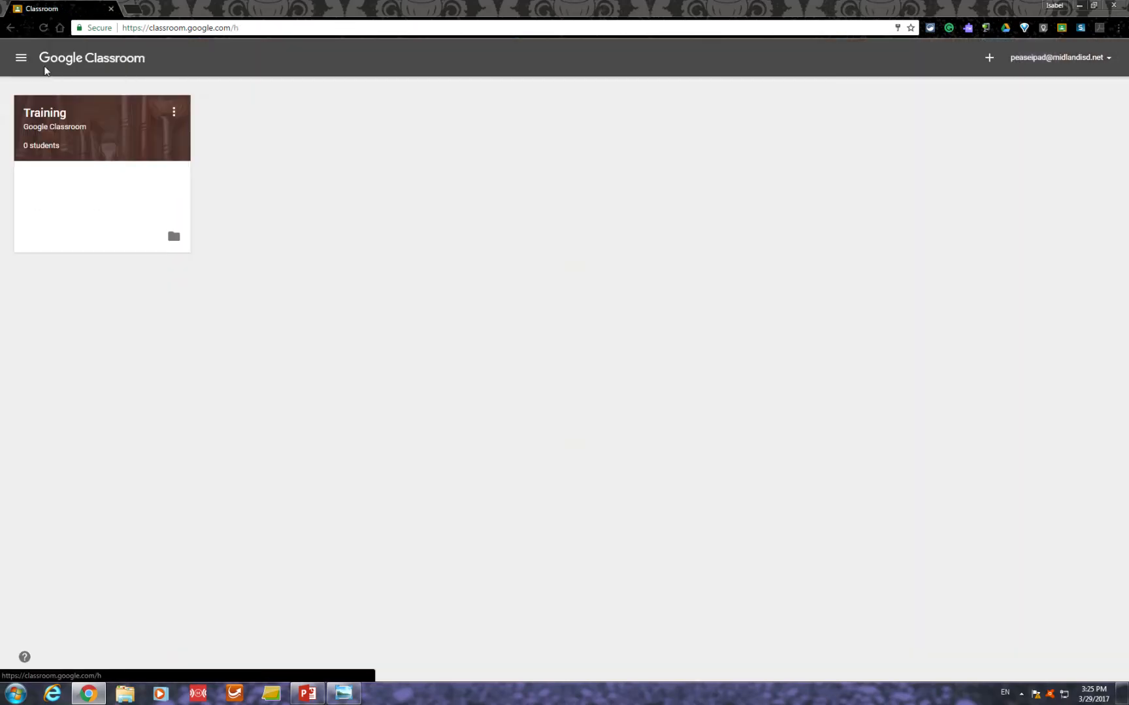
pyautogui.click(990, 59)
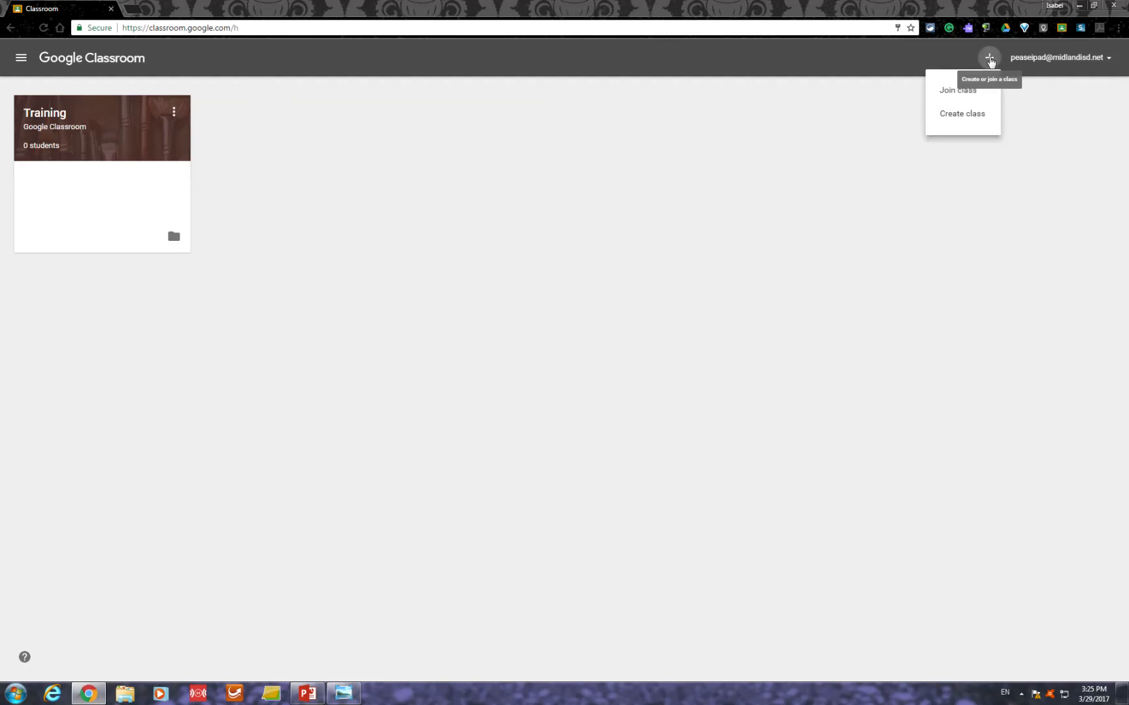
pyautogui.click(960, 102)
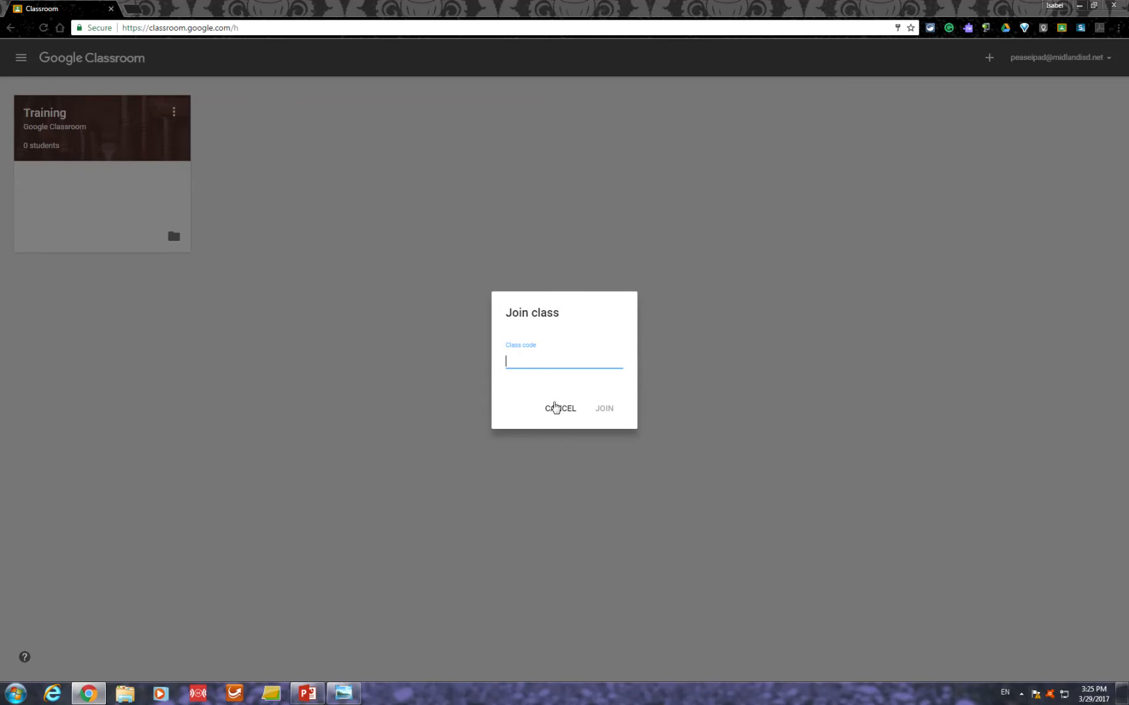
pyautogui.click(541, 405)
# - Reopen the Training class, checking its student page before returning to the stream
pyautogui.click(38, 114)
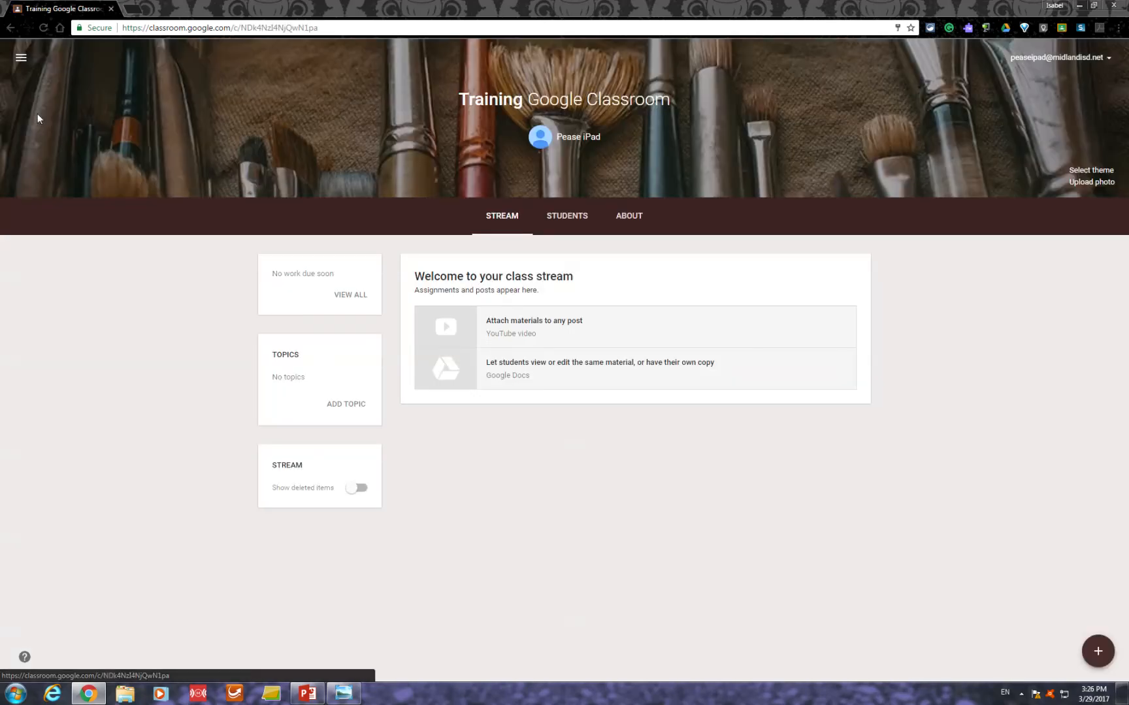
pyautogui.click(558, 212)
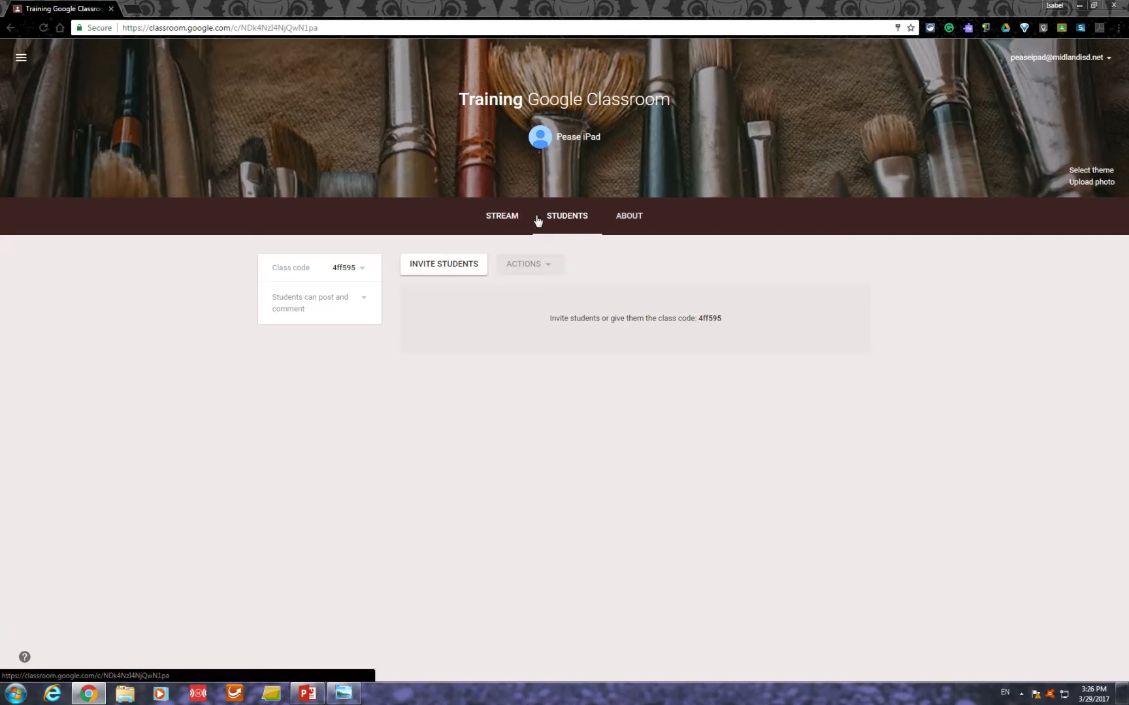
pyautogui.click(504, 221)
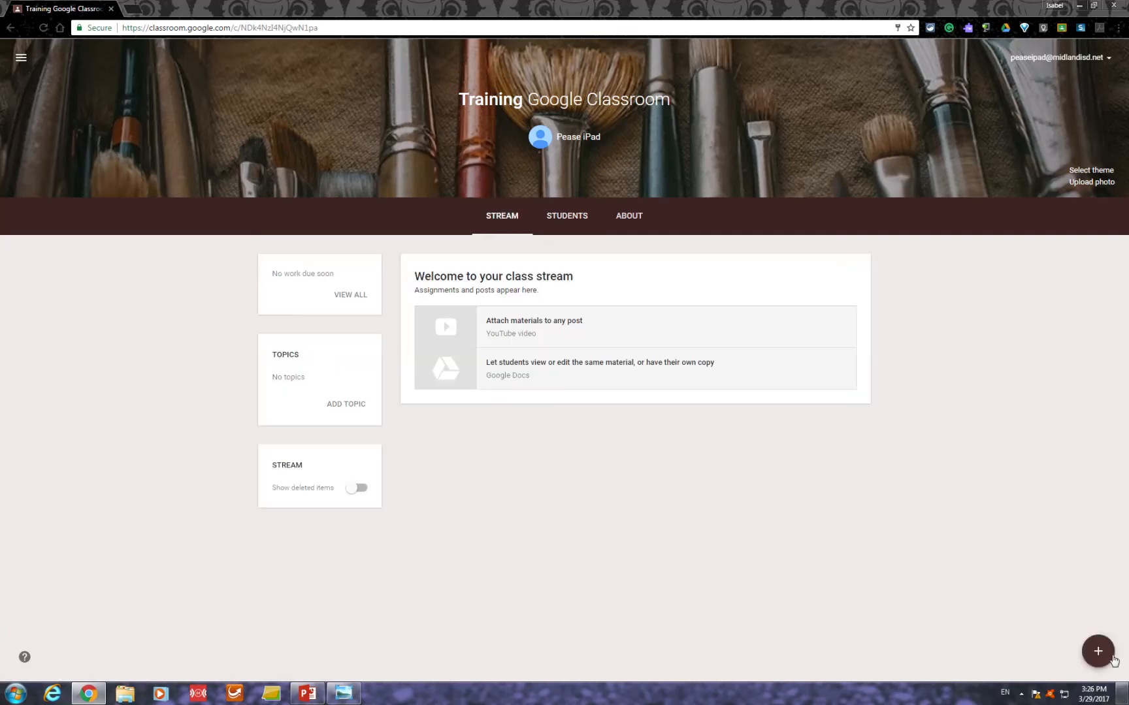
# - Post an announcement reading "Welcome to my Google Classroom Training!" to all students, without a topic
pyautogui.click(1093, 651)
pyautogui.click(1099, 611)
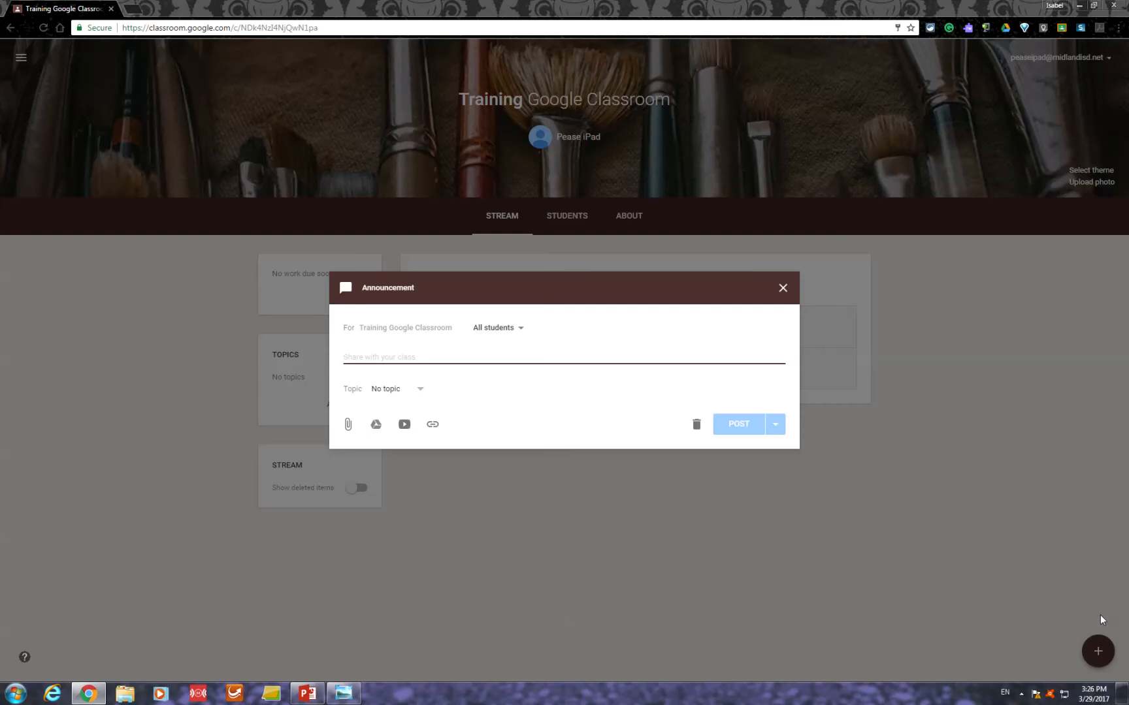
pyautogui.write('Welcome to my google')
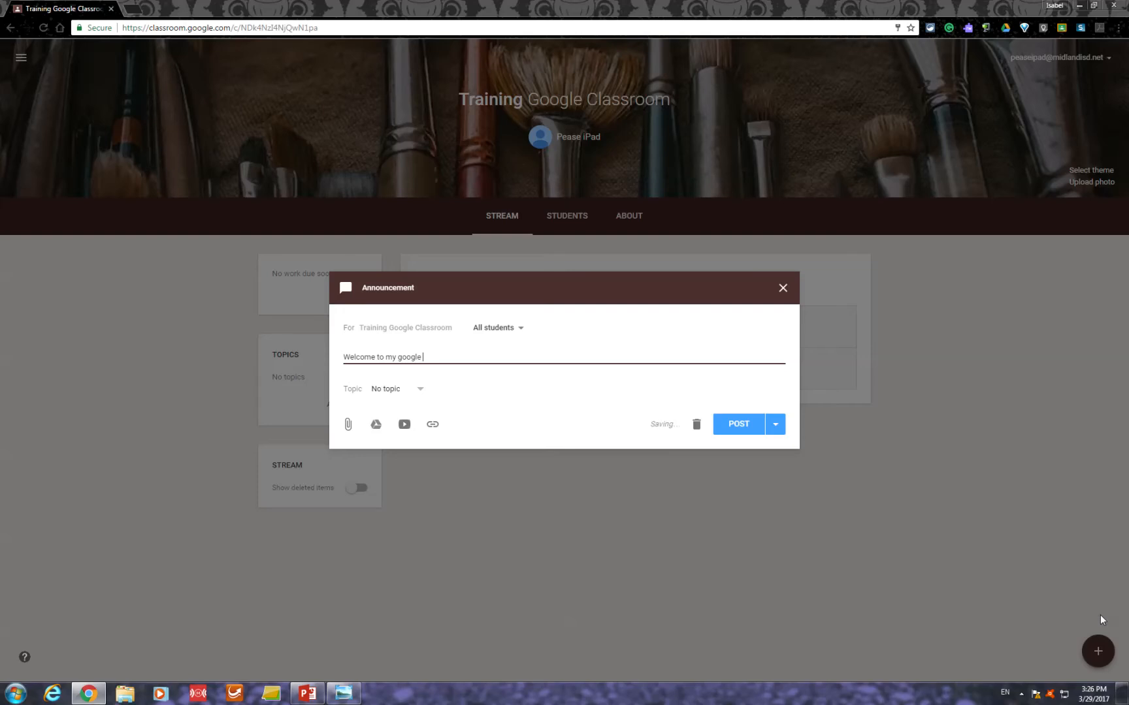
pyautogui.press('BackSpace')
pyautogui.press('BackSpace')
pyautogui.press('BackSpace')
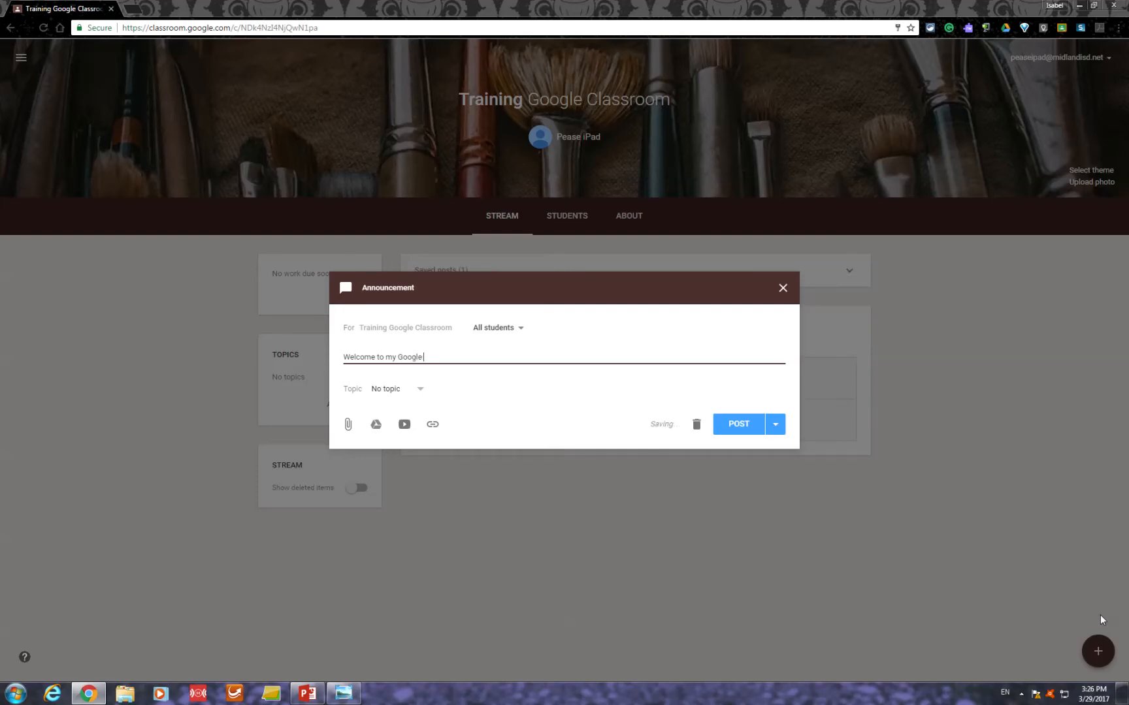
pyautogui.write('Classroom Training!')
pyautogui.click(522, 329)
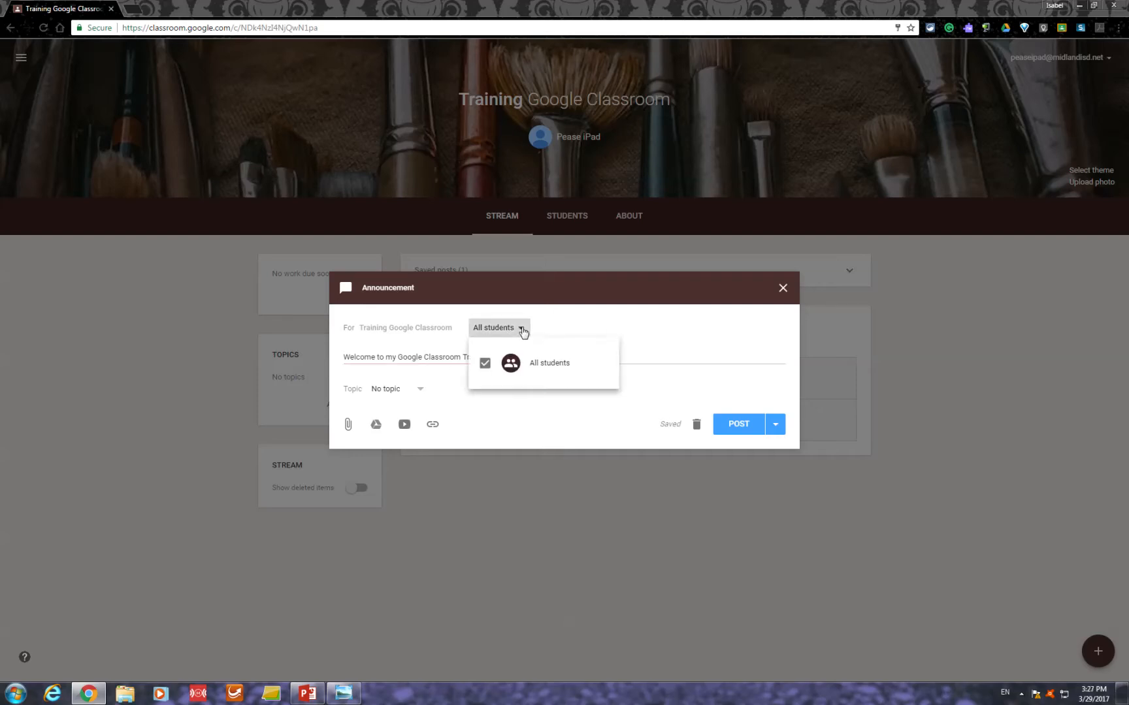
pyautogui.click(522, 330)
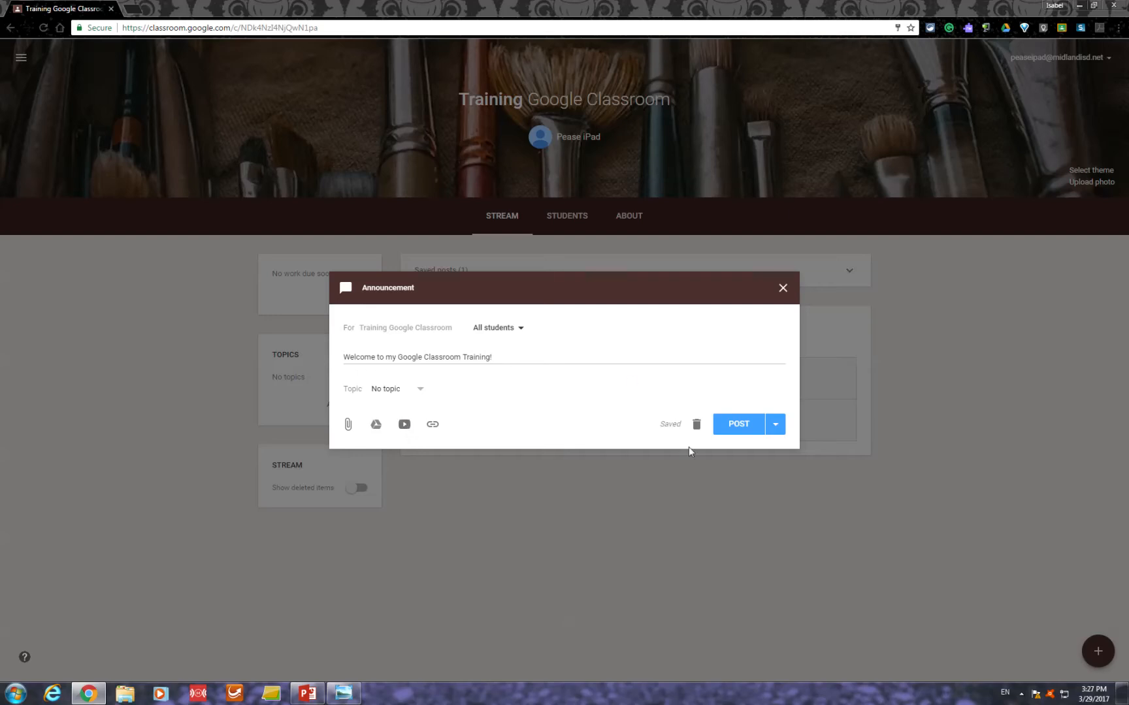
pyautogui.click(732, 423)
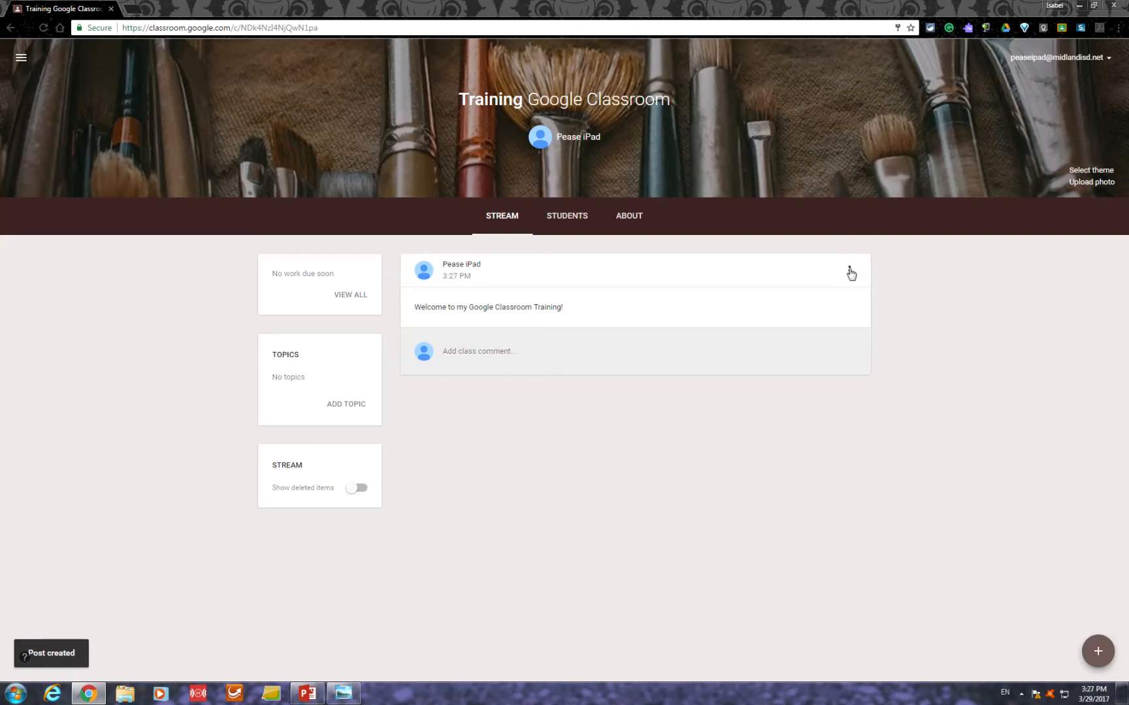
# - View the actions available for the posted welcome announcement without choosing any
pyautogui.click(849, 271)
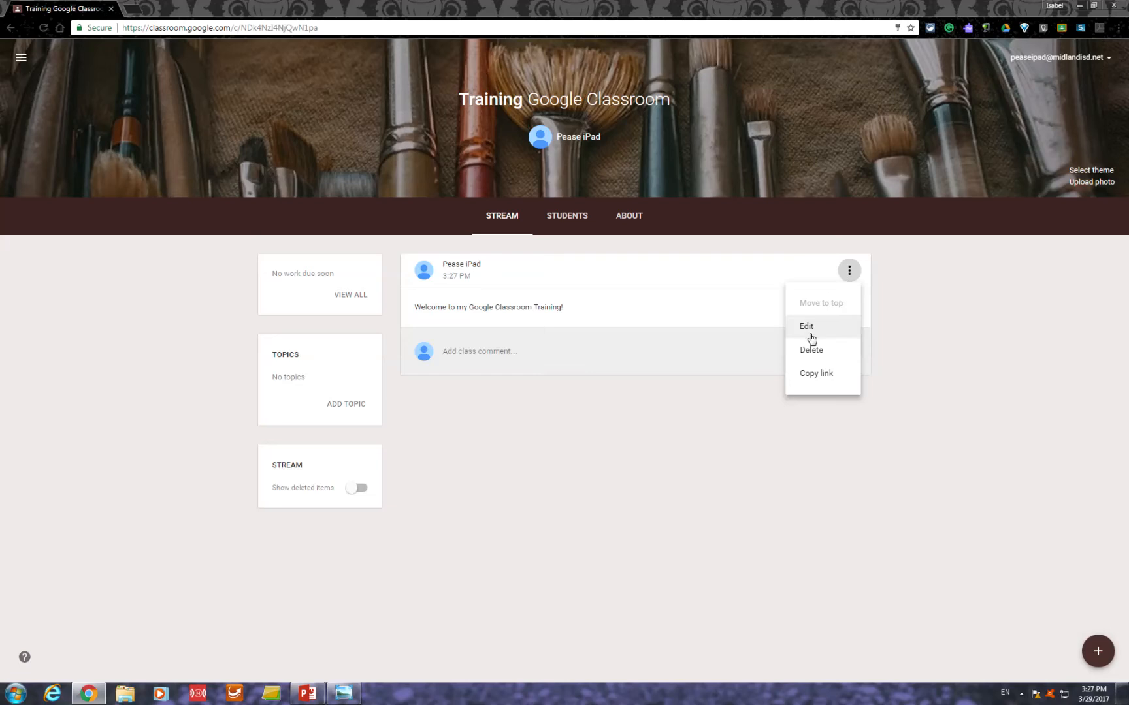
pyautogui.click(640, 424)
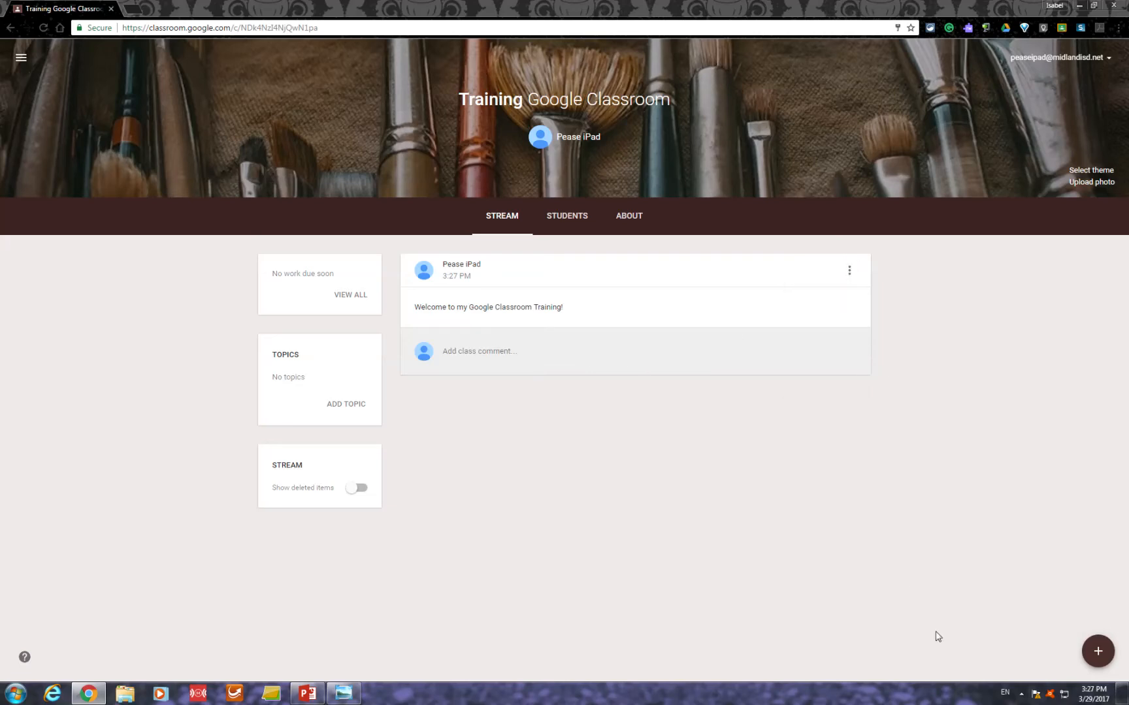
# - Create an assignment titled "Science Experiment" with the instructions "Please watch attached video."
pyautogui.moveTo(1097, 653)
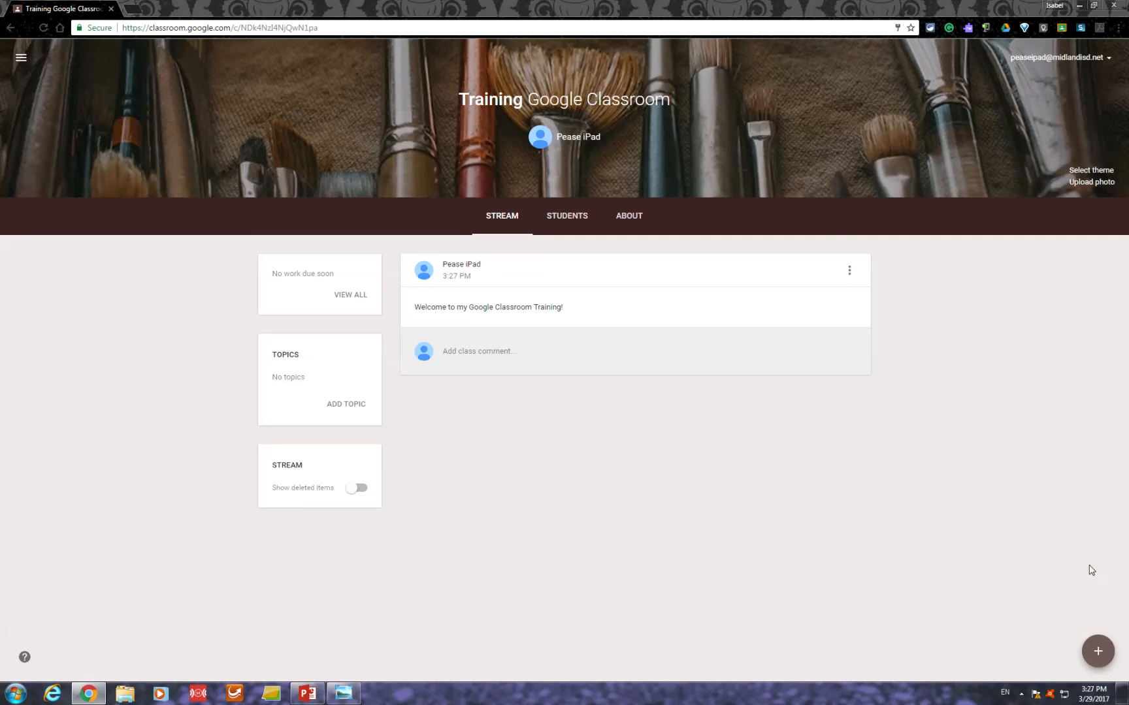
pyautogui.click(1097, 578)
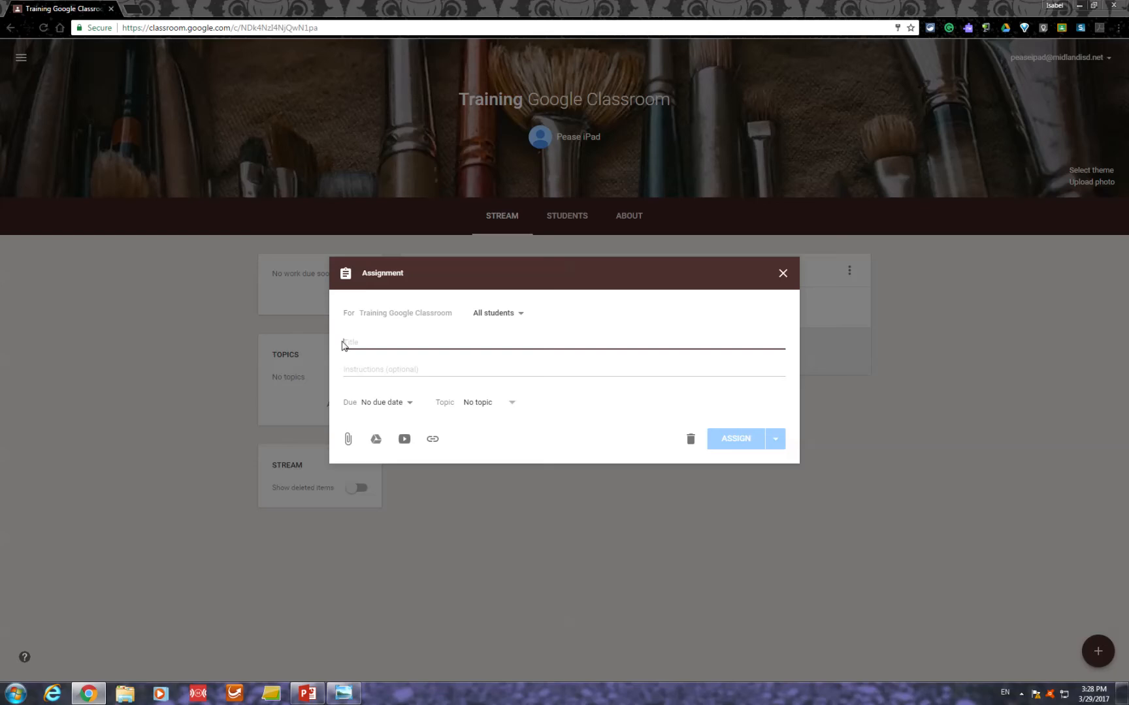
pyautogui.write('Science Experiment')
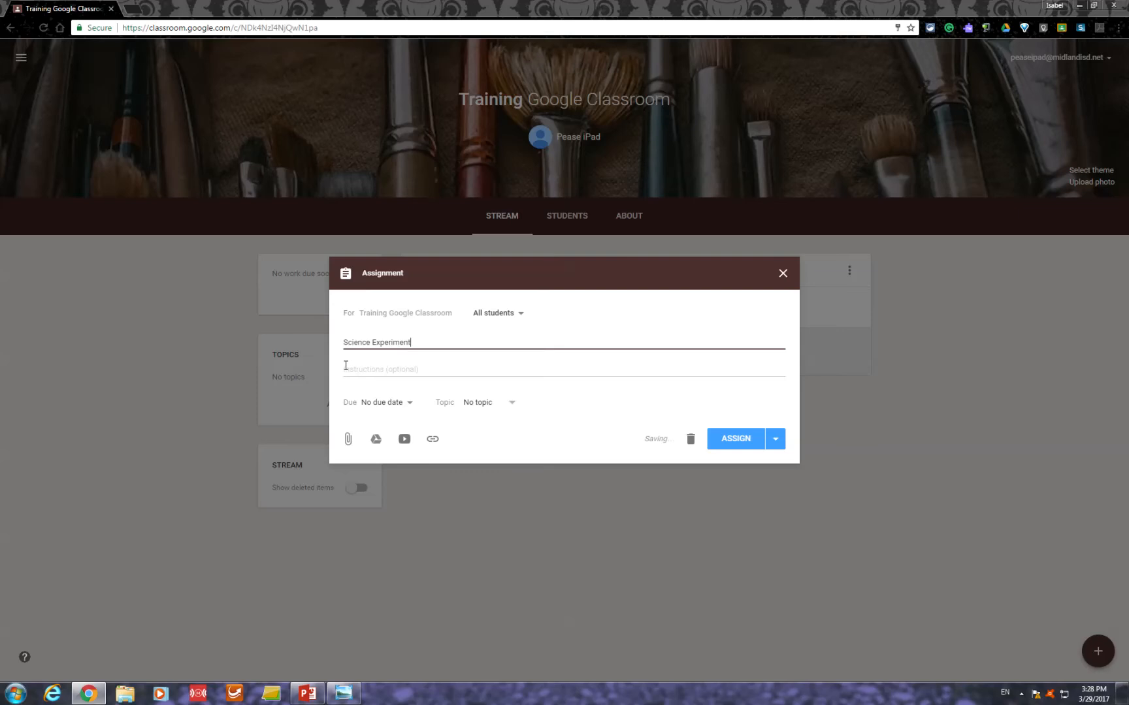
pyautogui.click(346, 367)
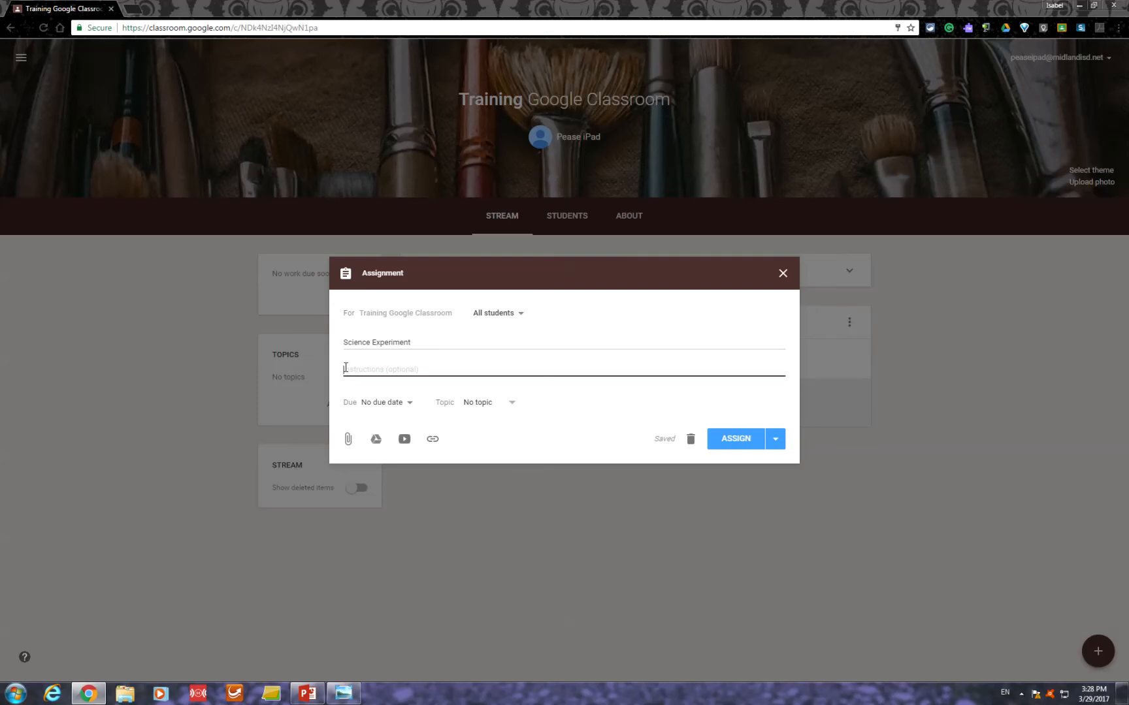
pyautogui.write('S')
pyautogui.write('lease watch attached video.')
# - View the assignment's due date and topic options, leaving them at No due date and No topic
pyautogui.click(409, 405)
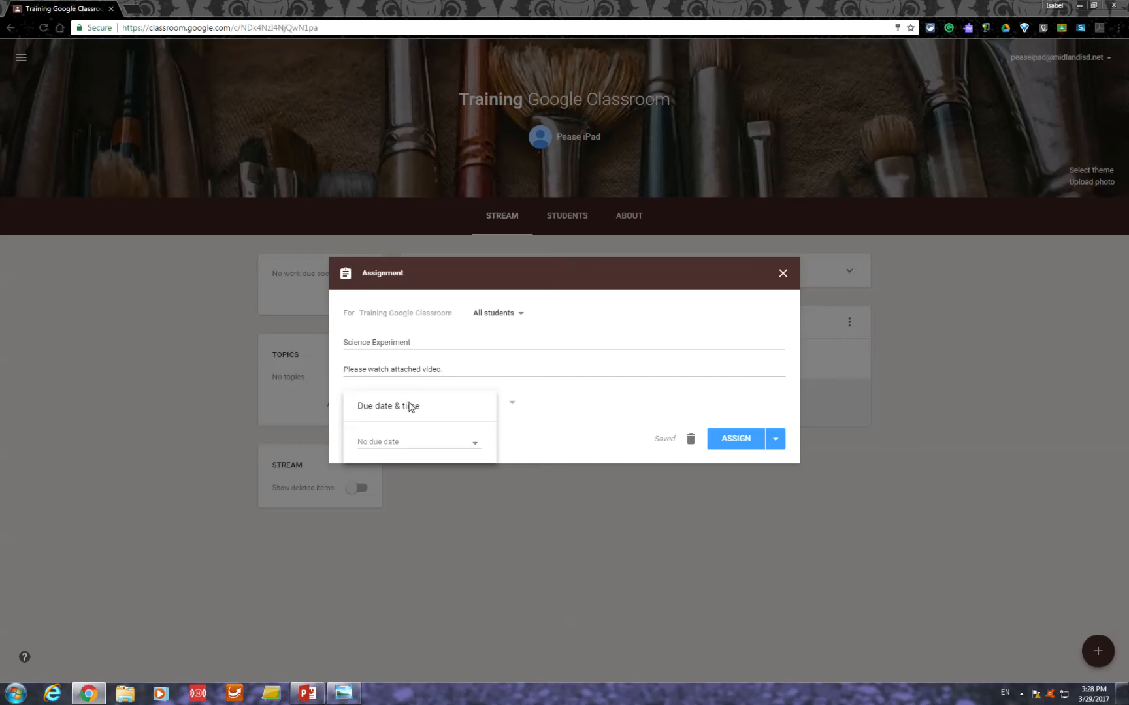
pyautogui.click(585, 421)
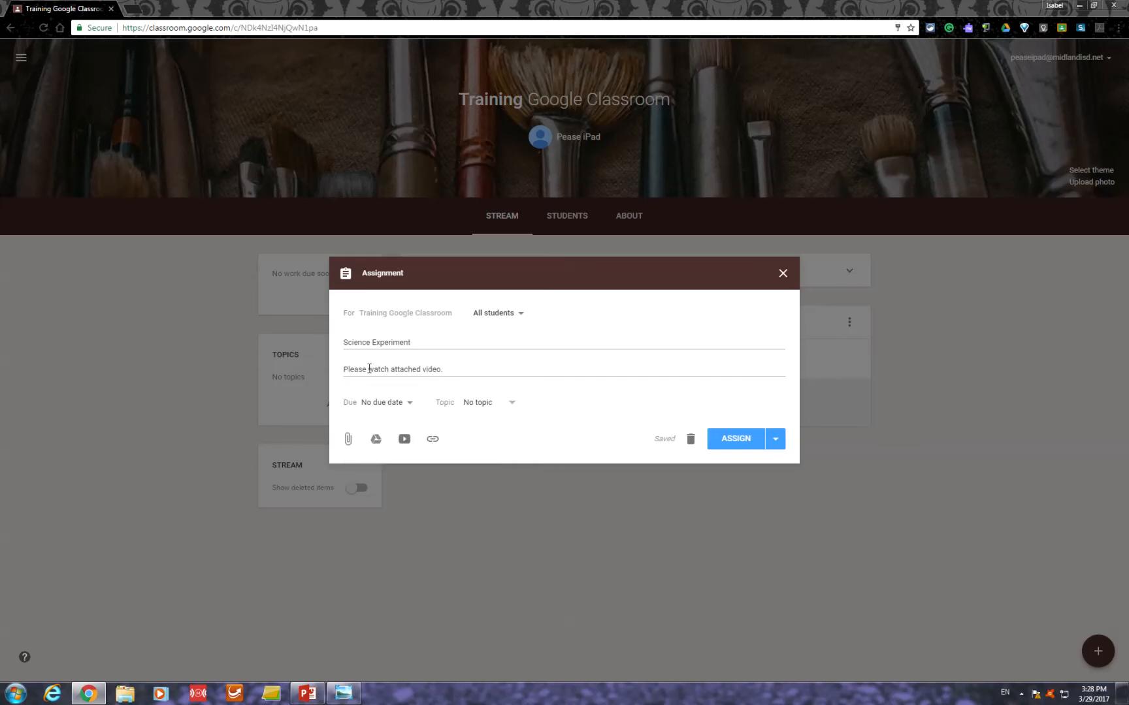
pyautogui.click(513, 405)
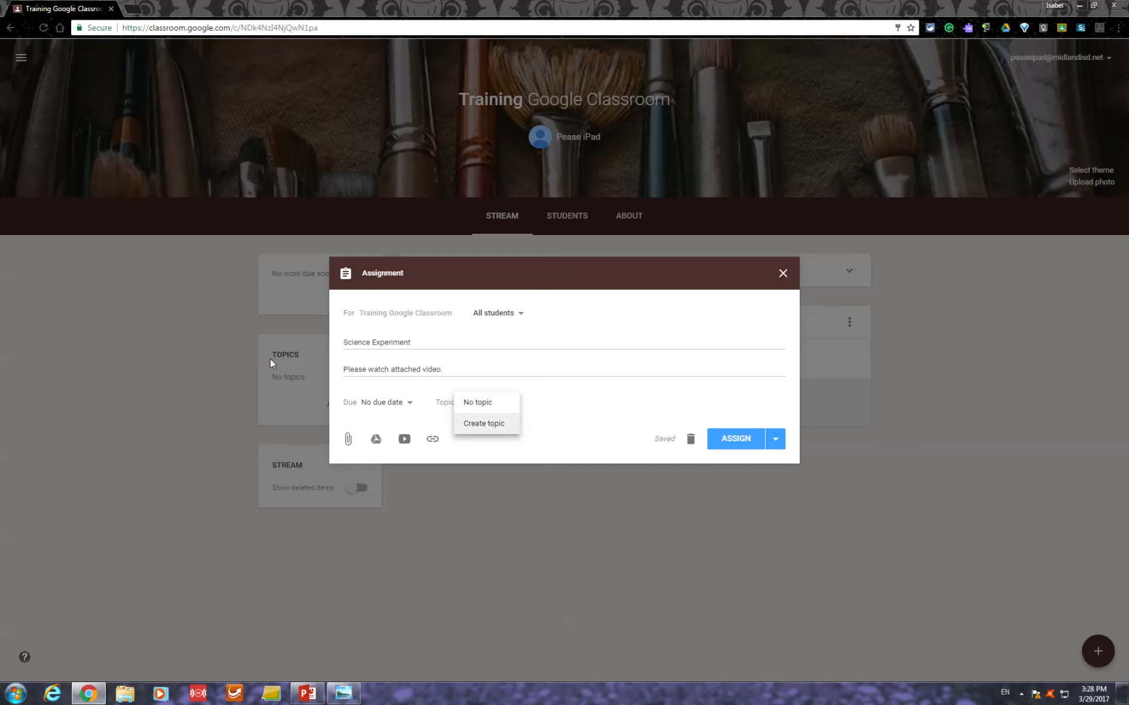
pyautogui.click(559, 415)
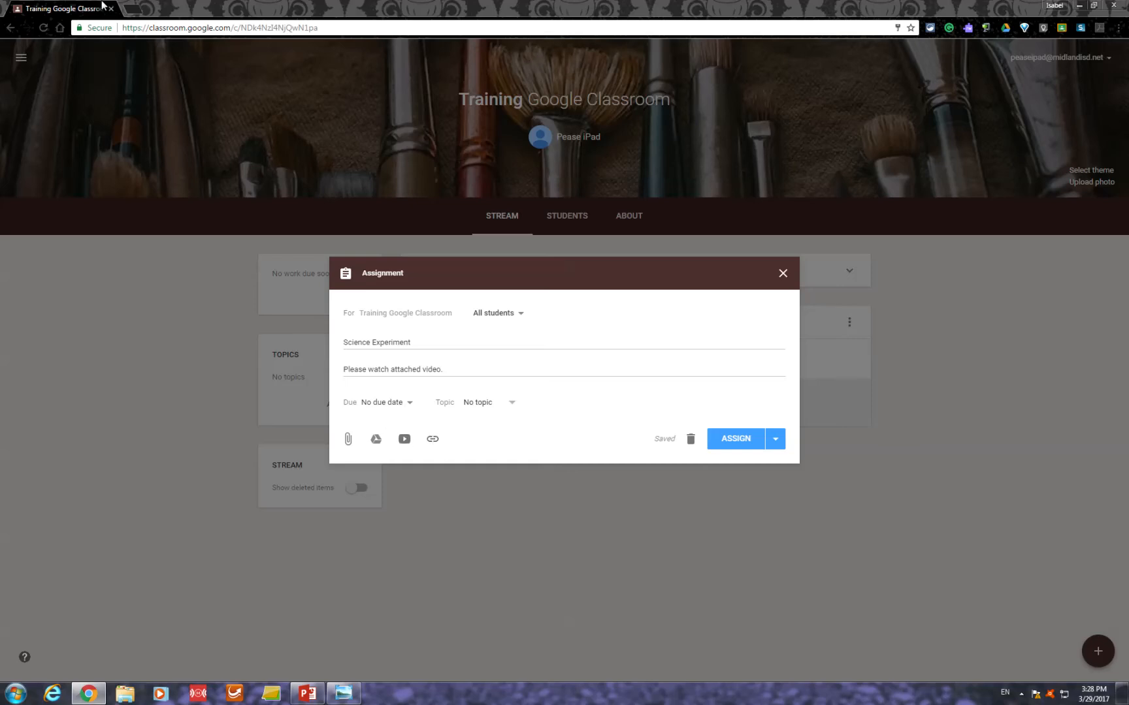
# - Open YouTube in a new browser tab and search for "science experiments for kids"
pyautogui.click(138, 11)
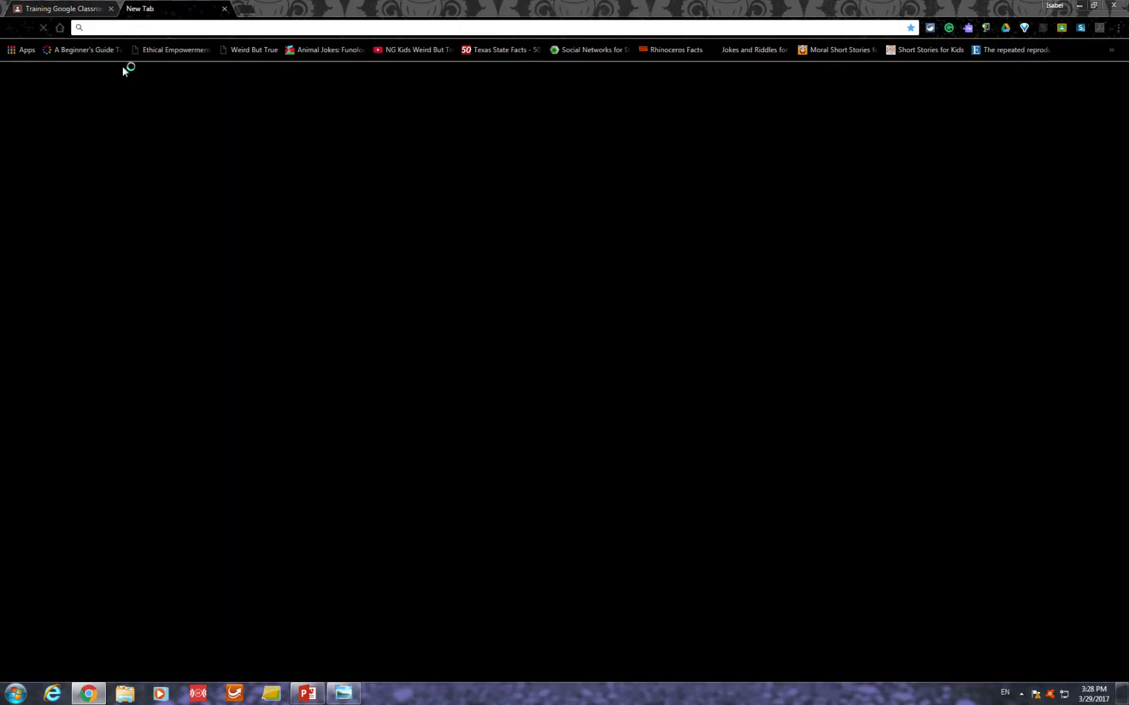
pyautogui.write('youtube.com')
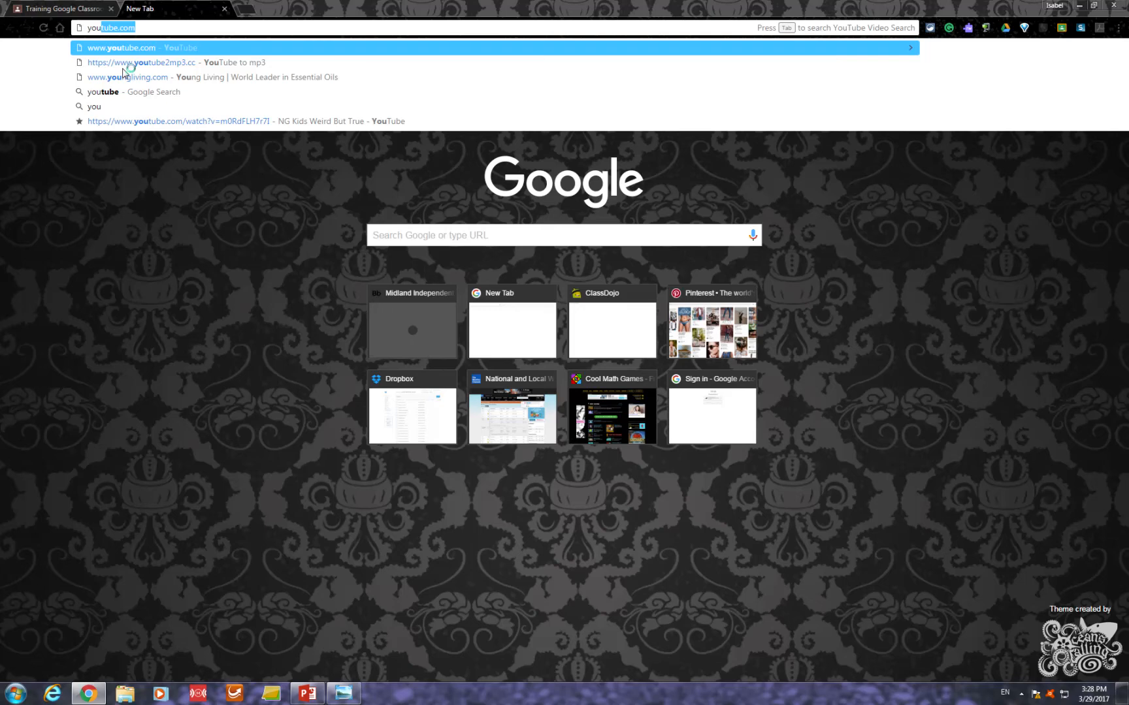
pyautogui.press('Return')
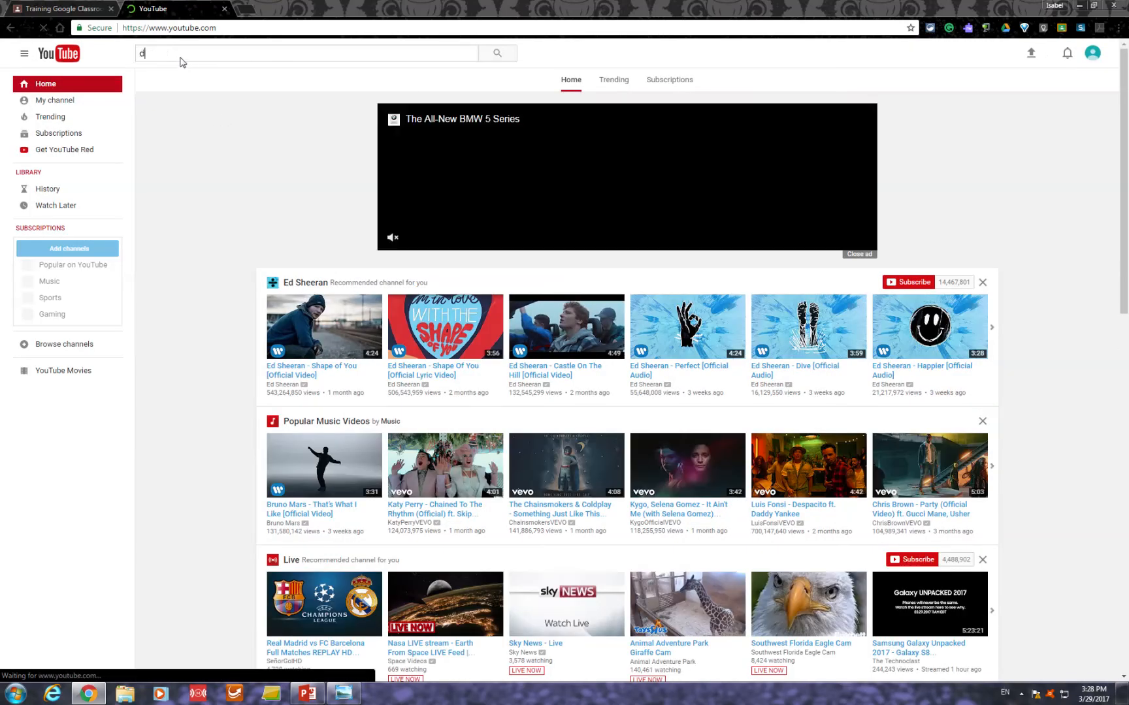
pyautogui.write('scie')
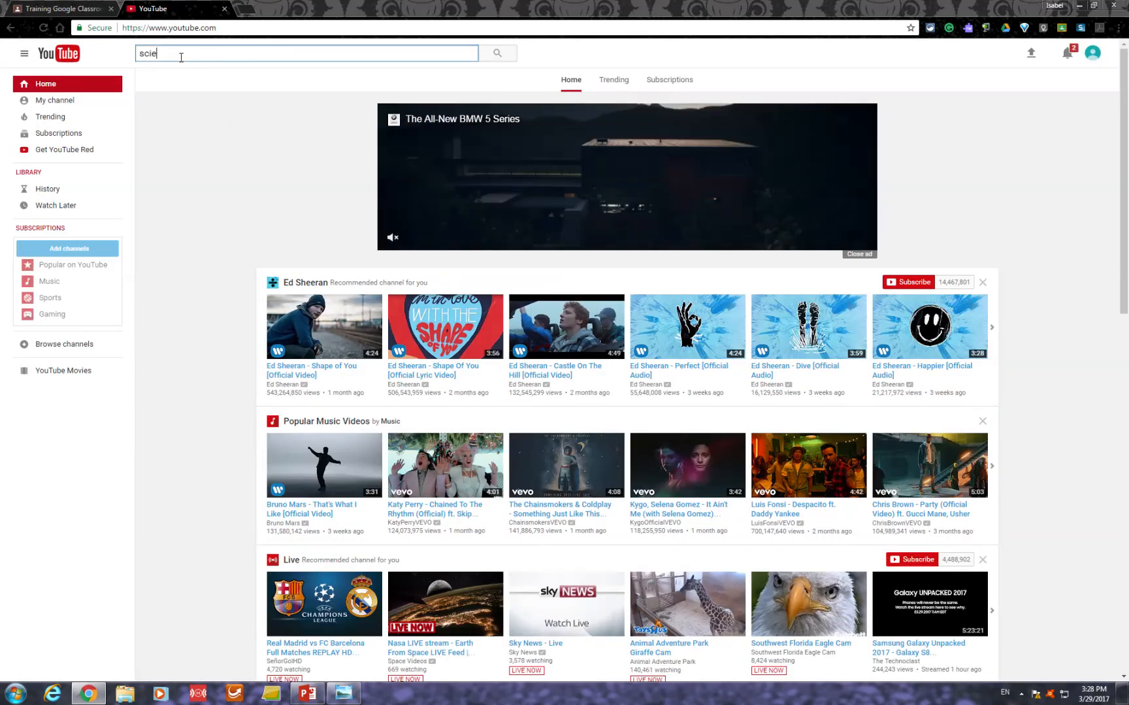
pyautogui.write('nce exper')
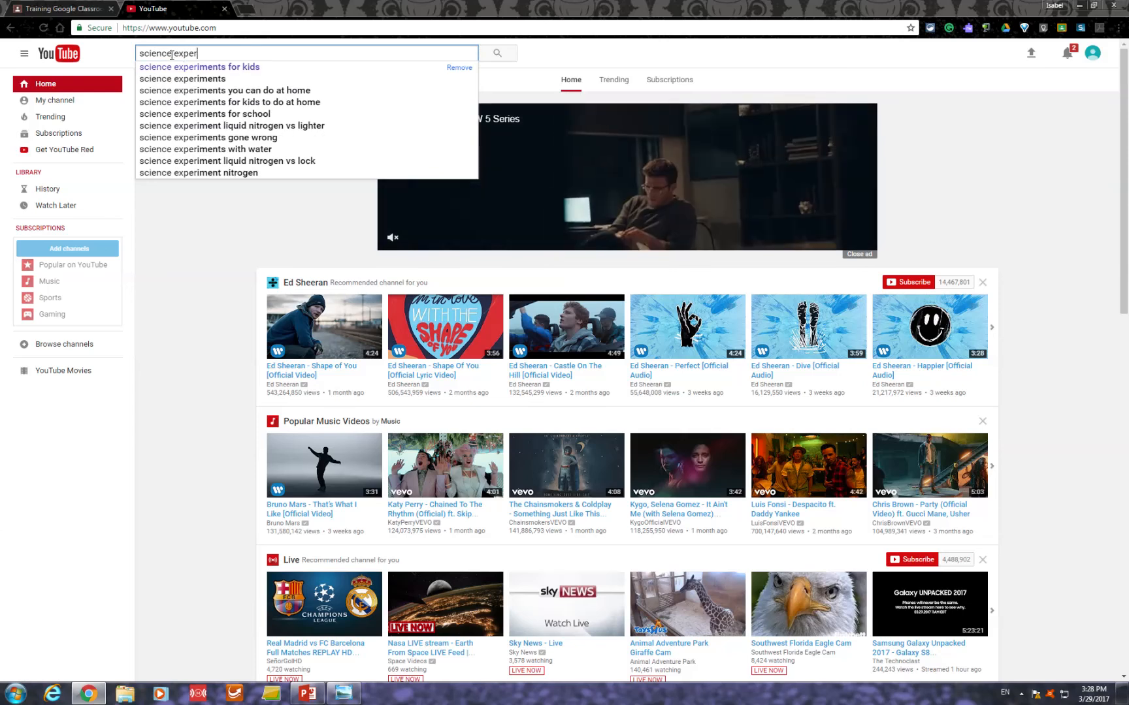
pyautogui.click(196, 68)
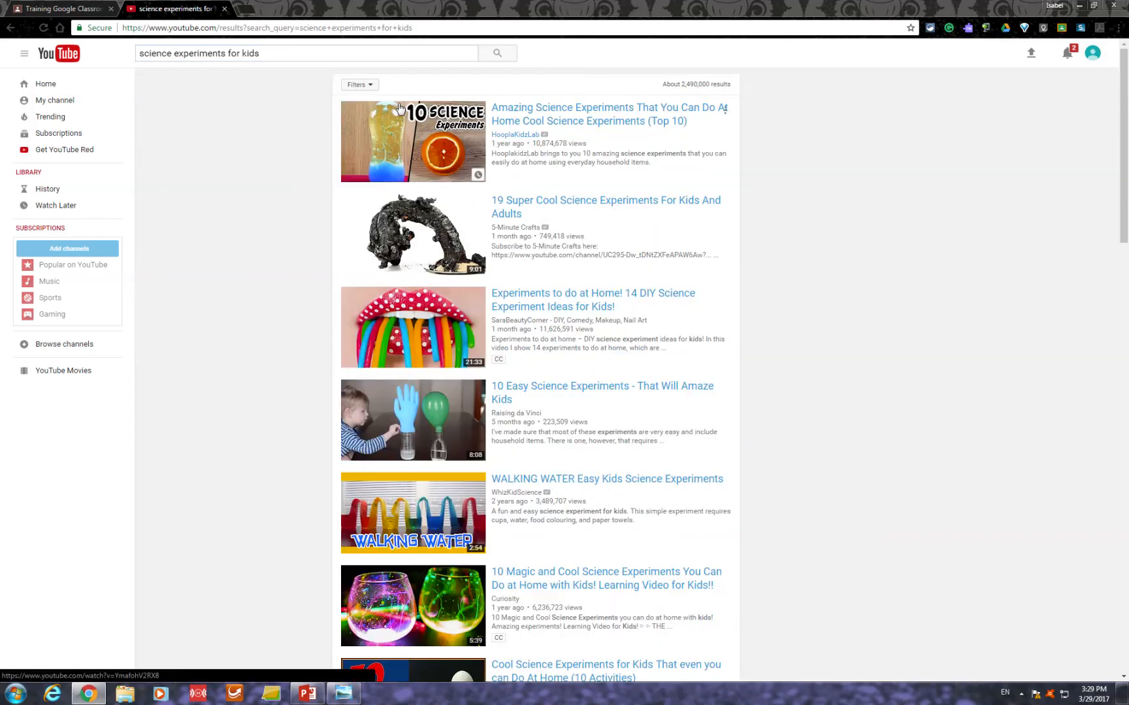
# - Open the "Amazing Science Experiments That You Can Do At Home" video and load its address with "ss" inserted before "youtube"
pyautogui.click(400, 132)
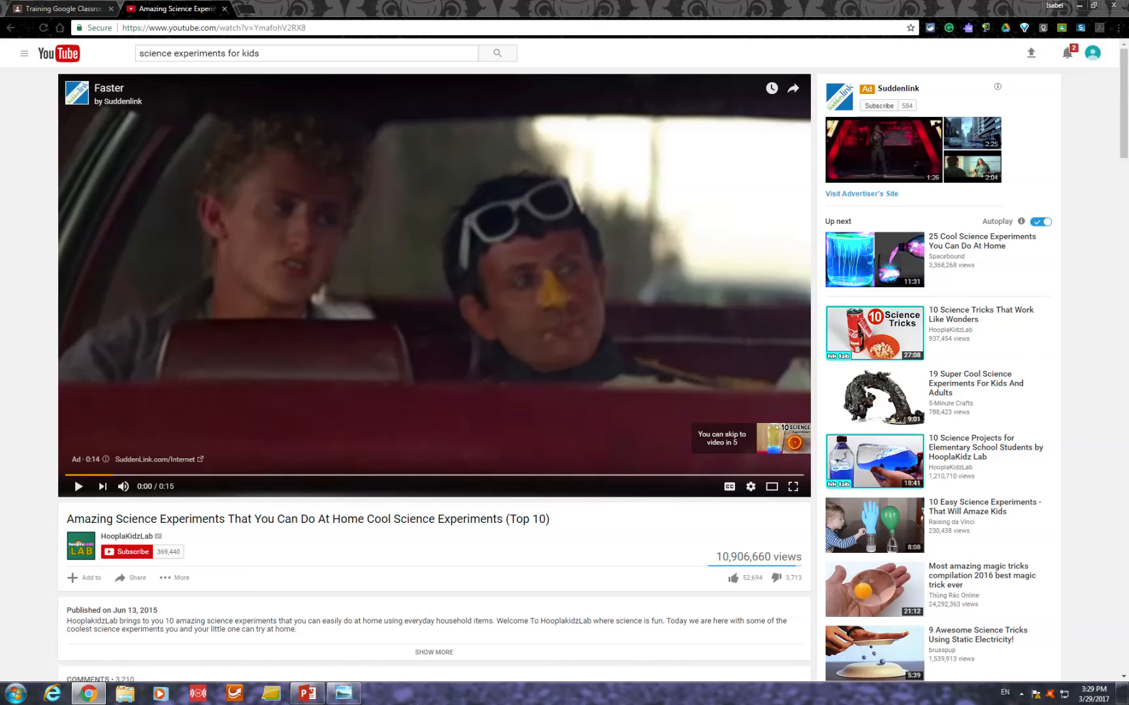
pyautogui.click(169, 28)
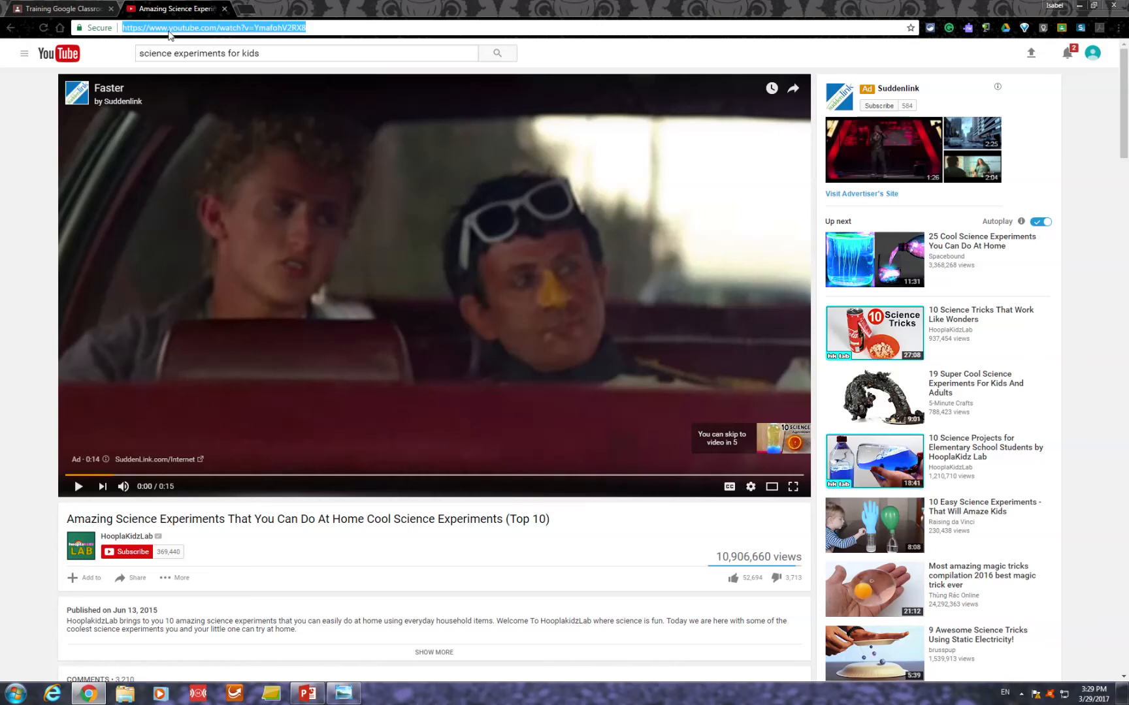
pyautogui.click(170, 30)
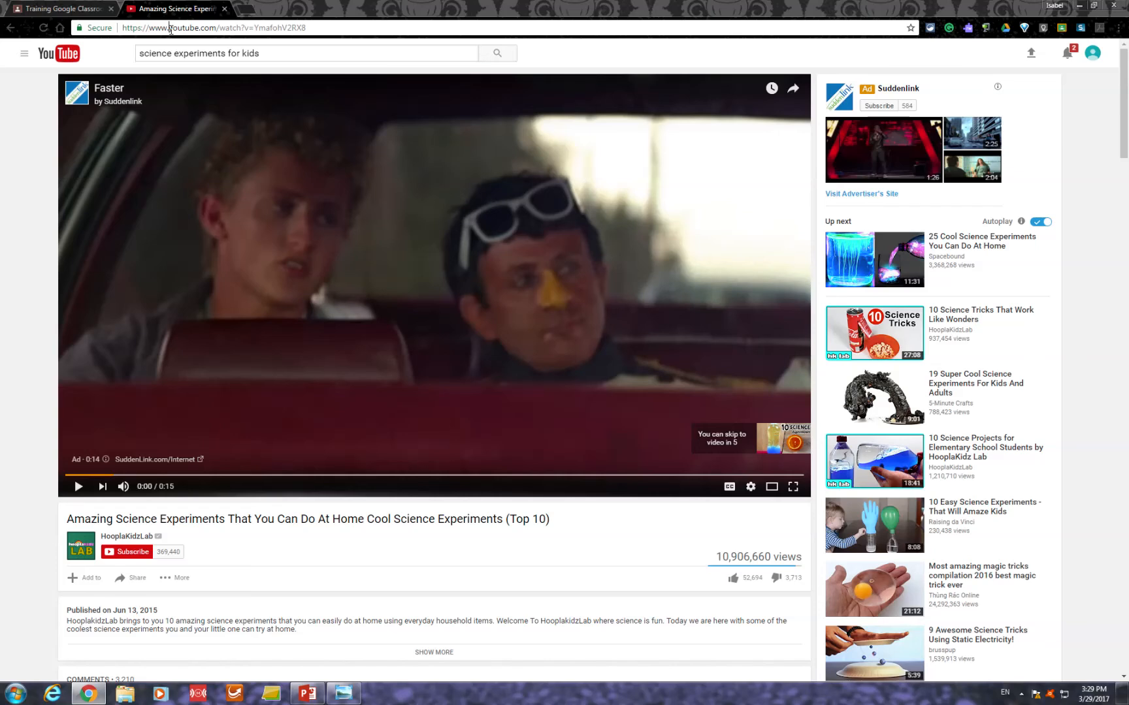
pyautogui.write('ss')
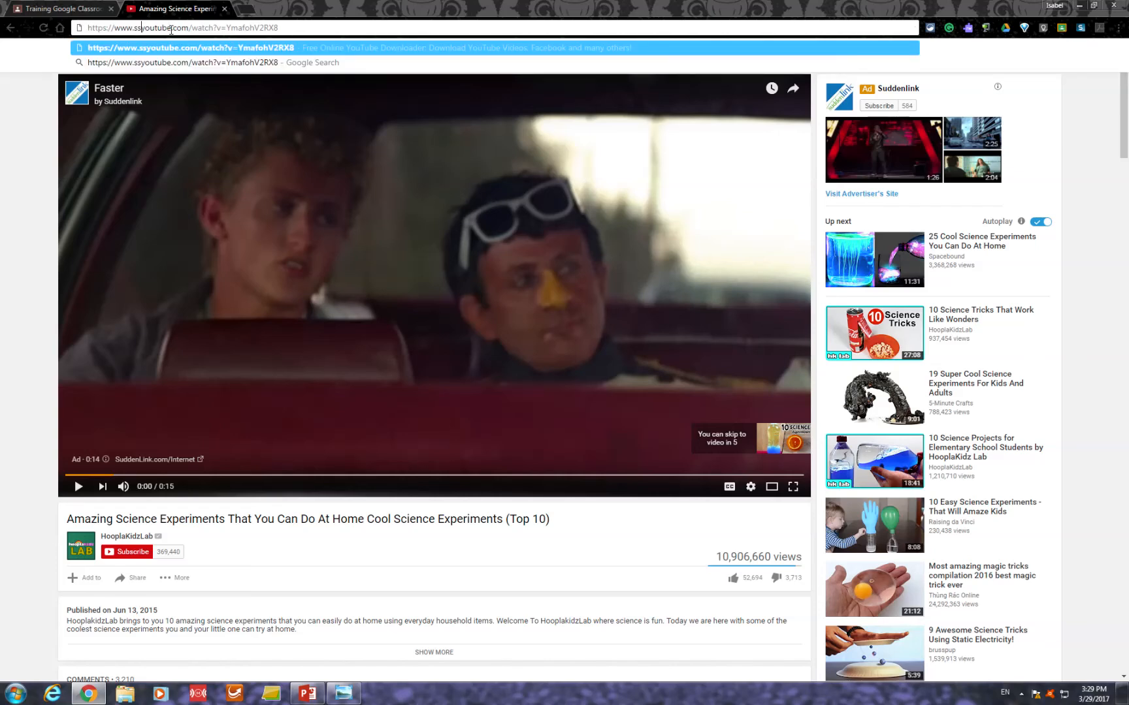
pyautogui.press('Return')
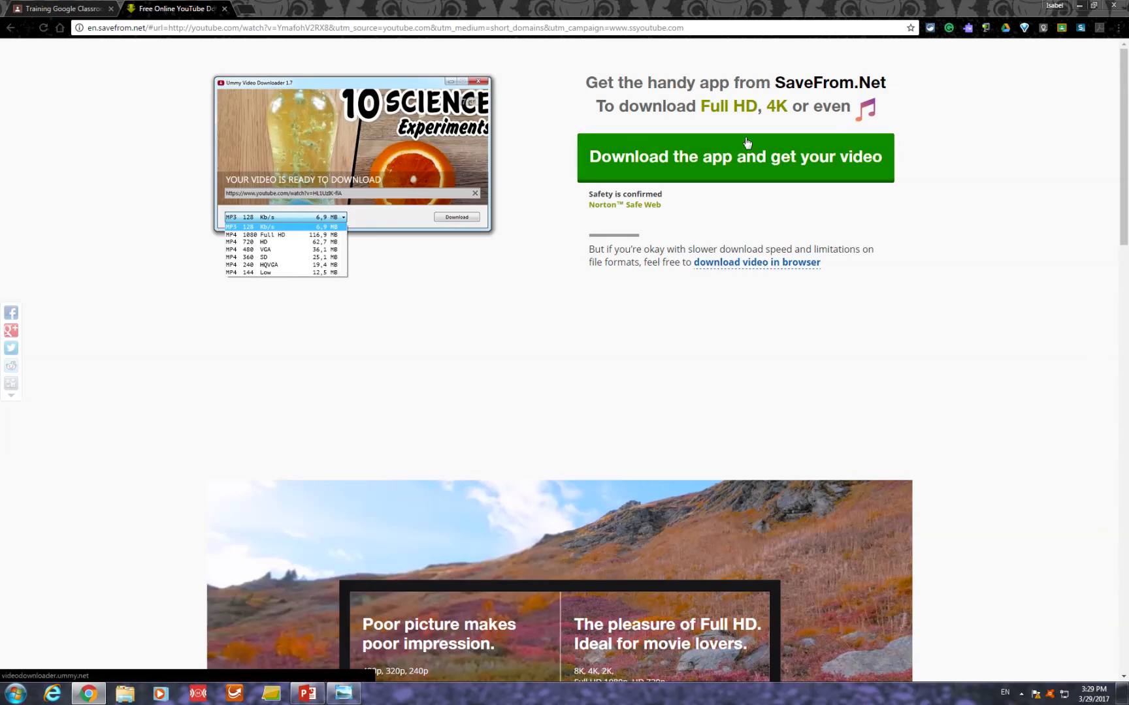
# - Download the video in the browser at Low quality and dismiss the paid downloader offer
pyautogui.click(749, 263)
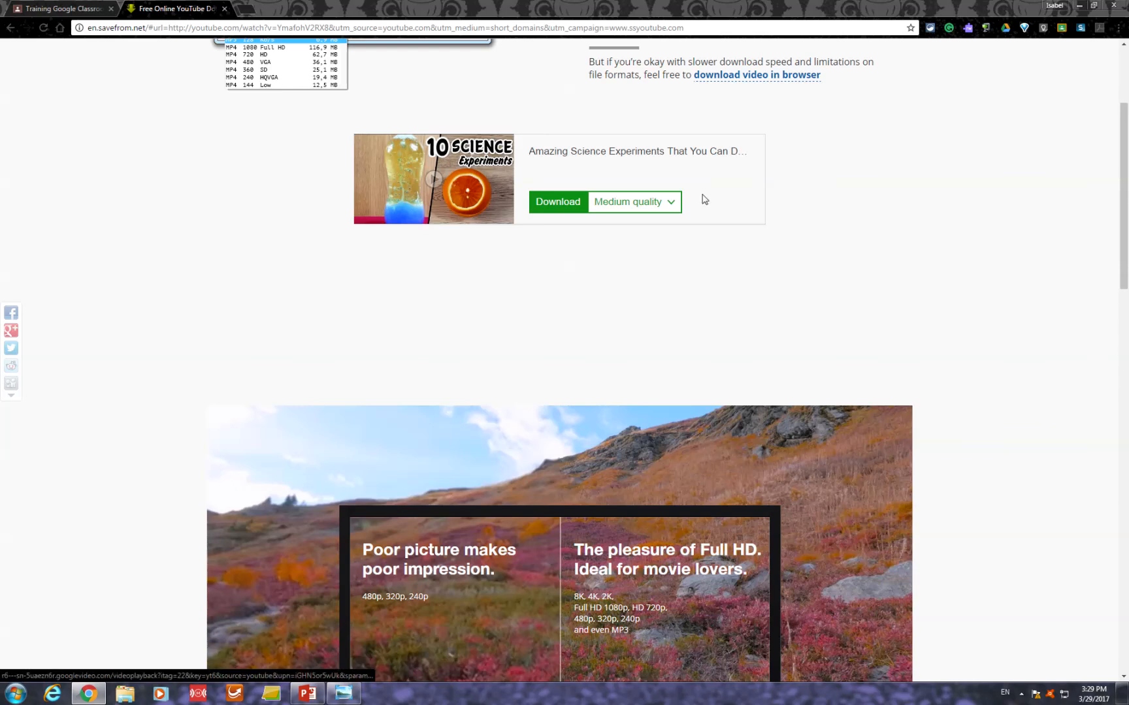
pyautogui.click(673, 202)
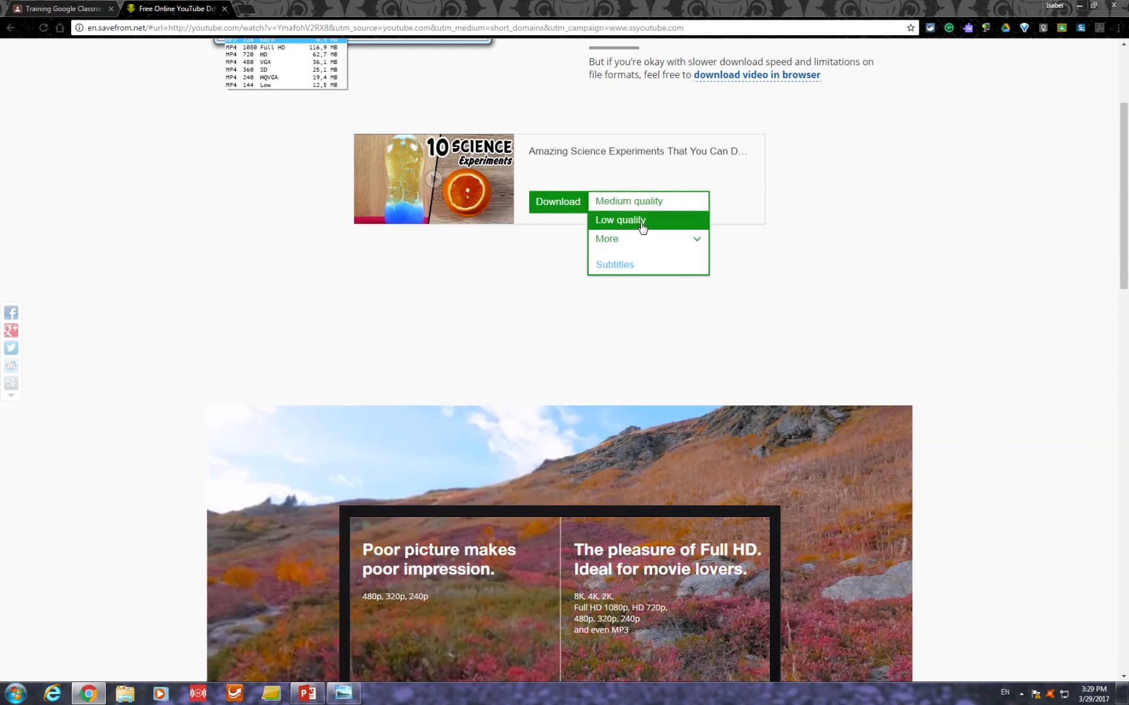
pyautogui.click(642, 225)
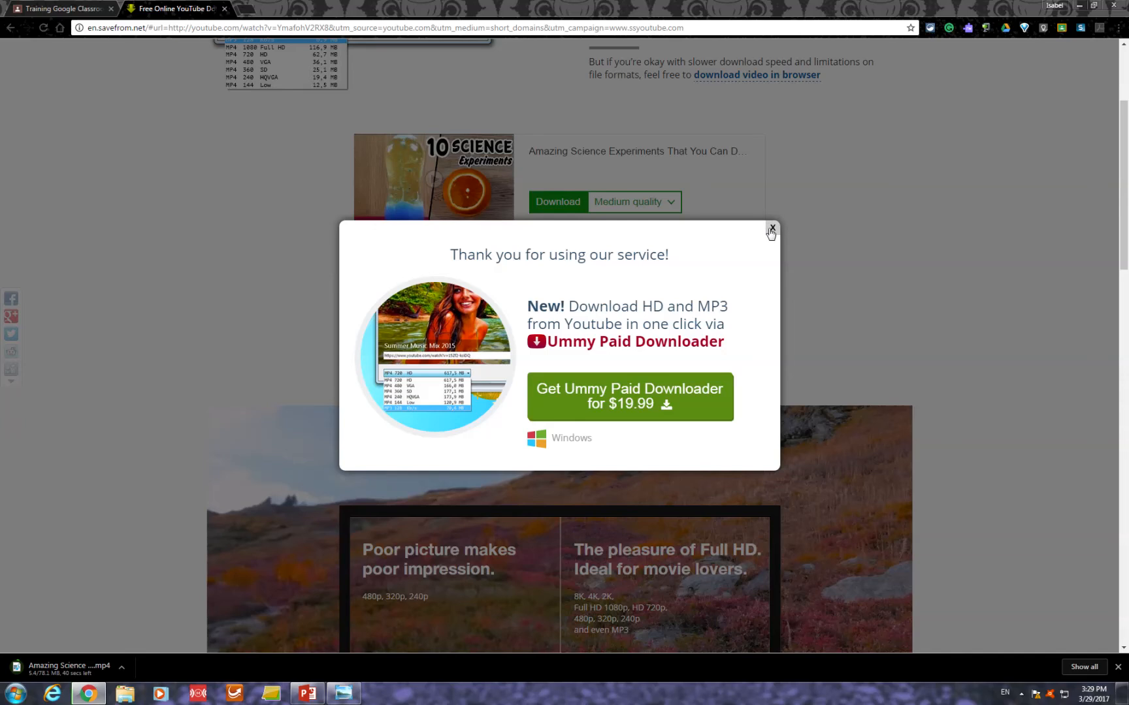
pyautogui.click(771, 228)
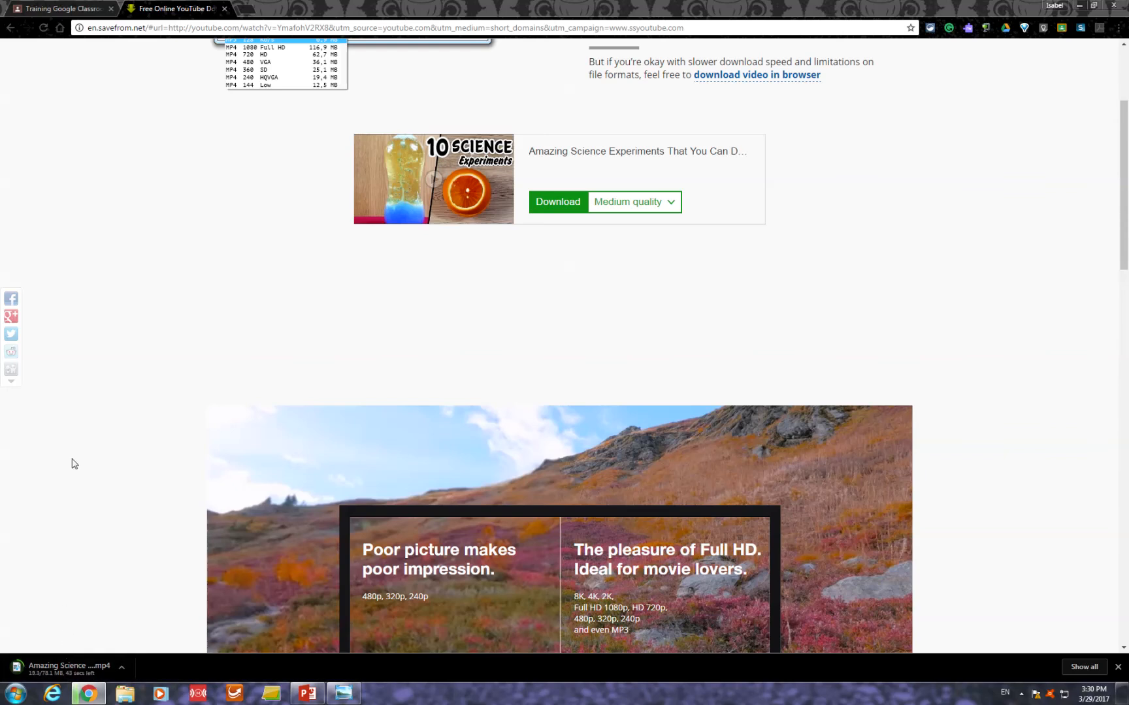
# - Return to the Google Classroom assignment and upload the finished "Amazing Science Experiments That You Can Do At Home" mp4 from Downloads as an attachment
pyautogui.click(63, 10)
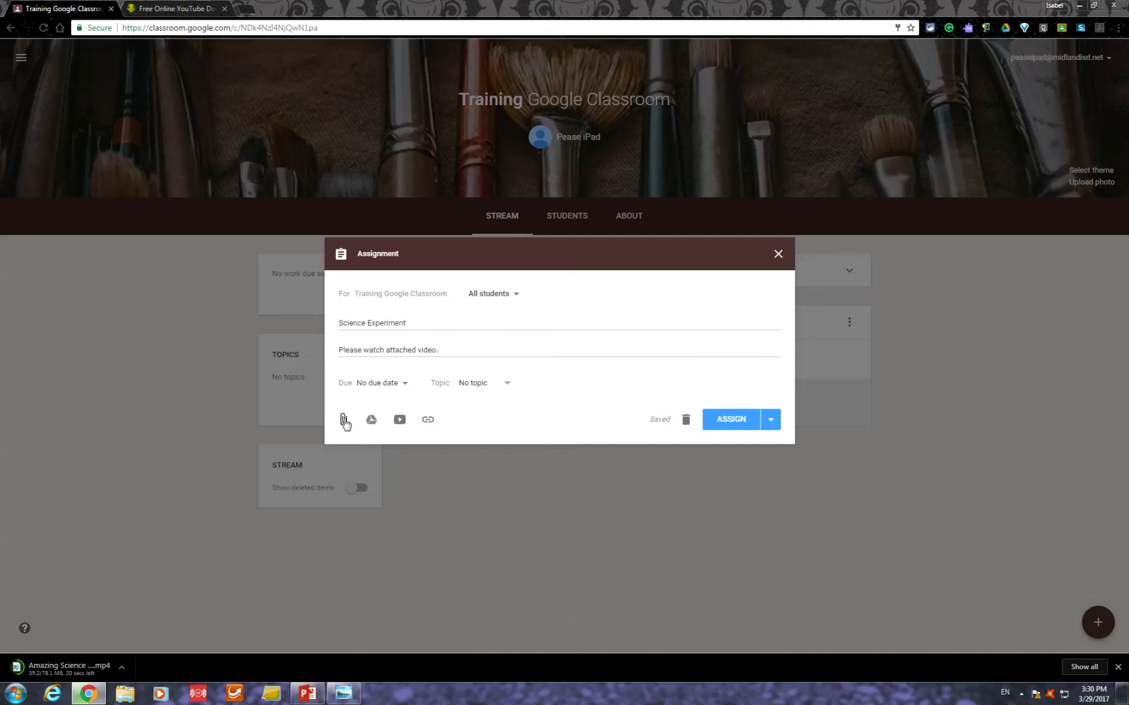
pyautogui.click(344, 421)
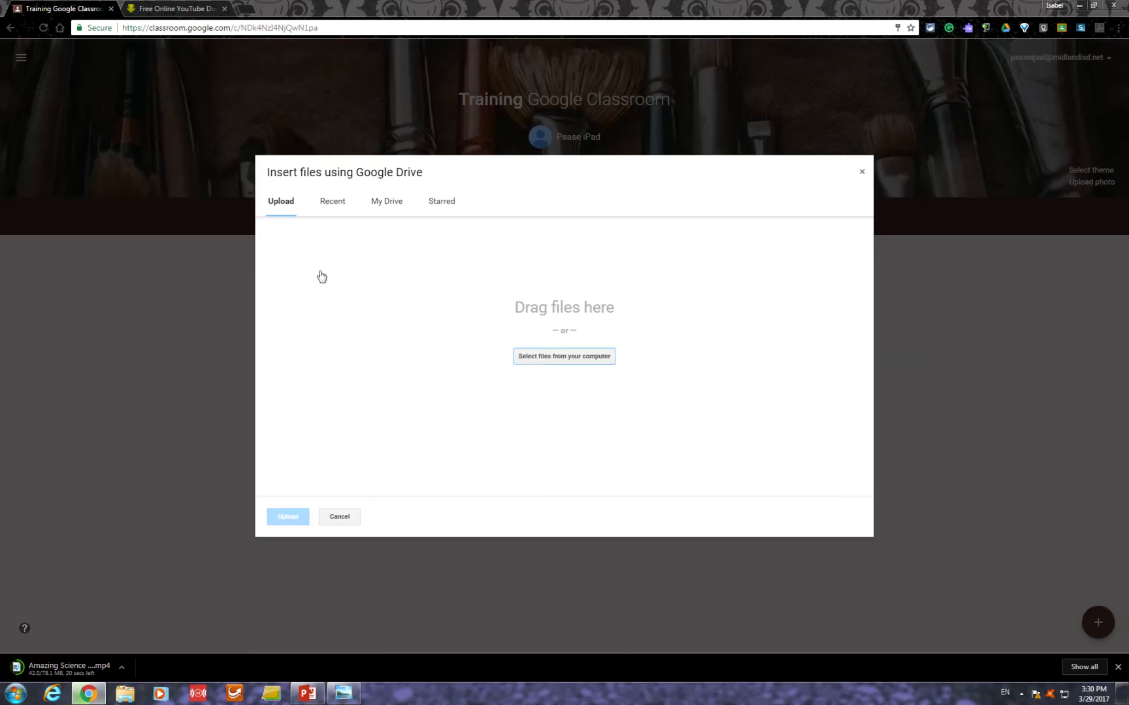
pyautogui.click(572, 359)
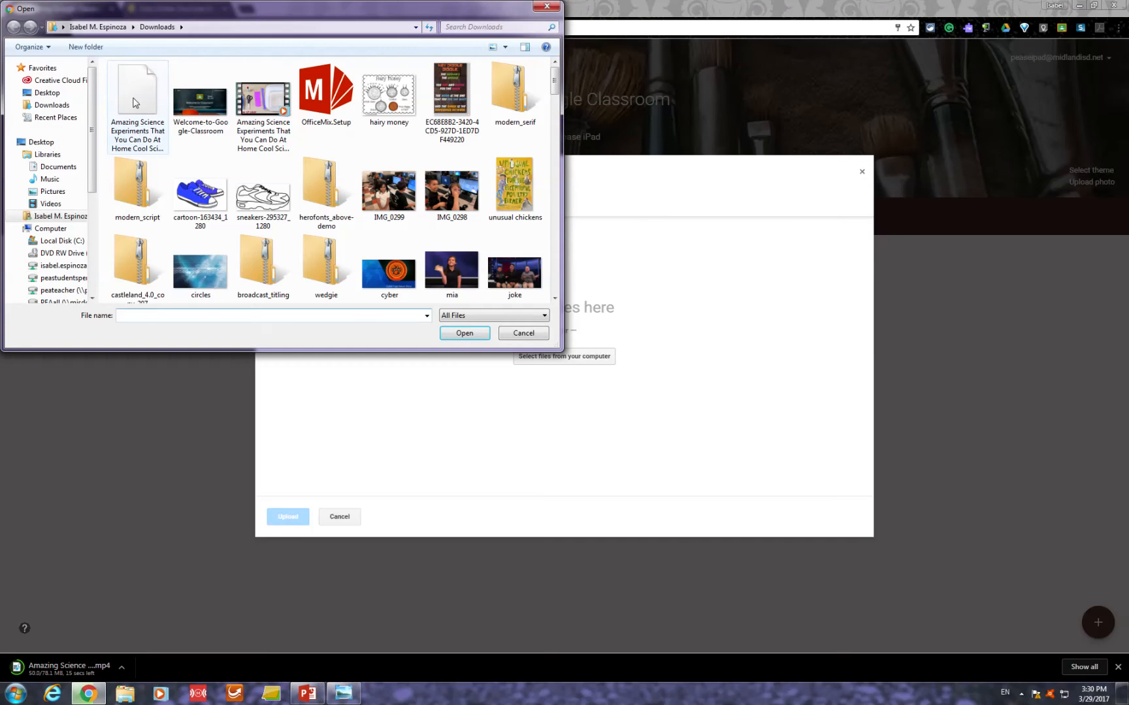
pyautogui.click(135, 103)
pyautogui.click(261, 99)
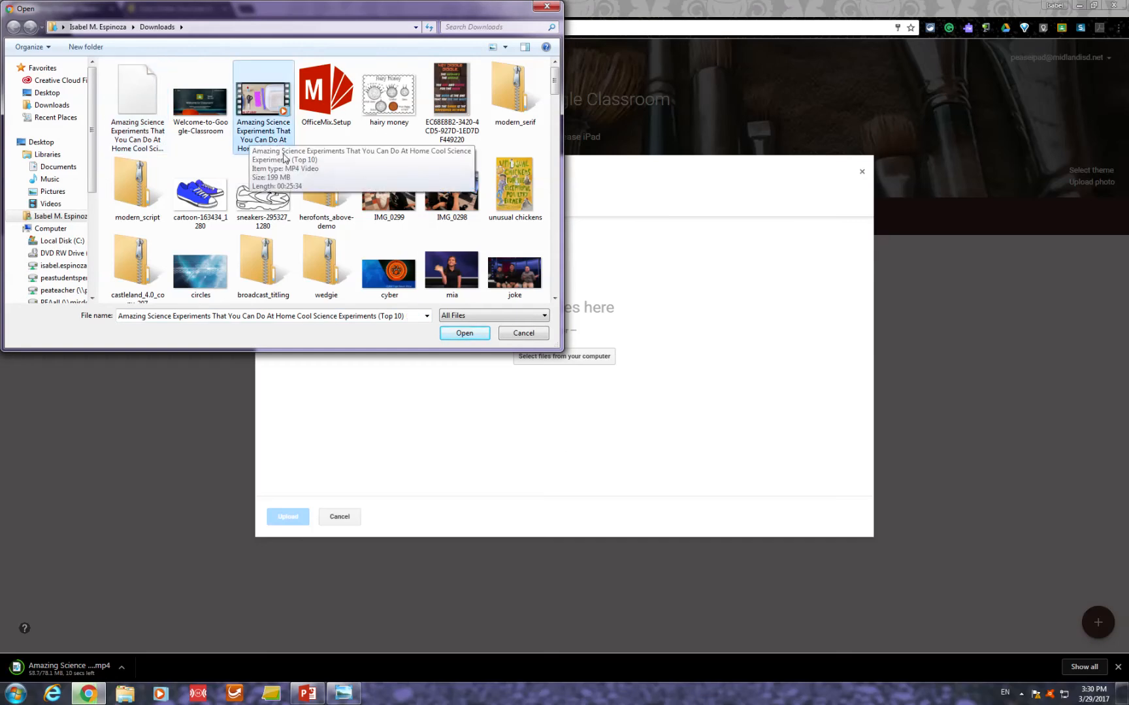
pyautogui.click(465, 334)
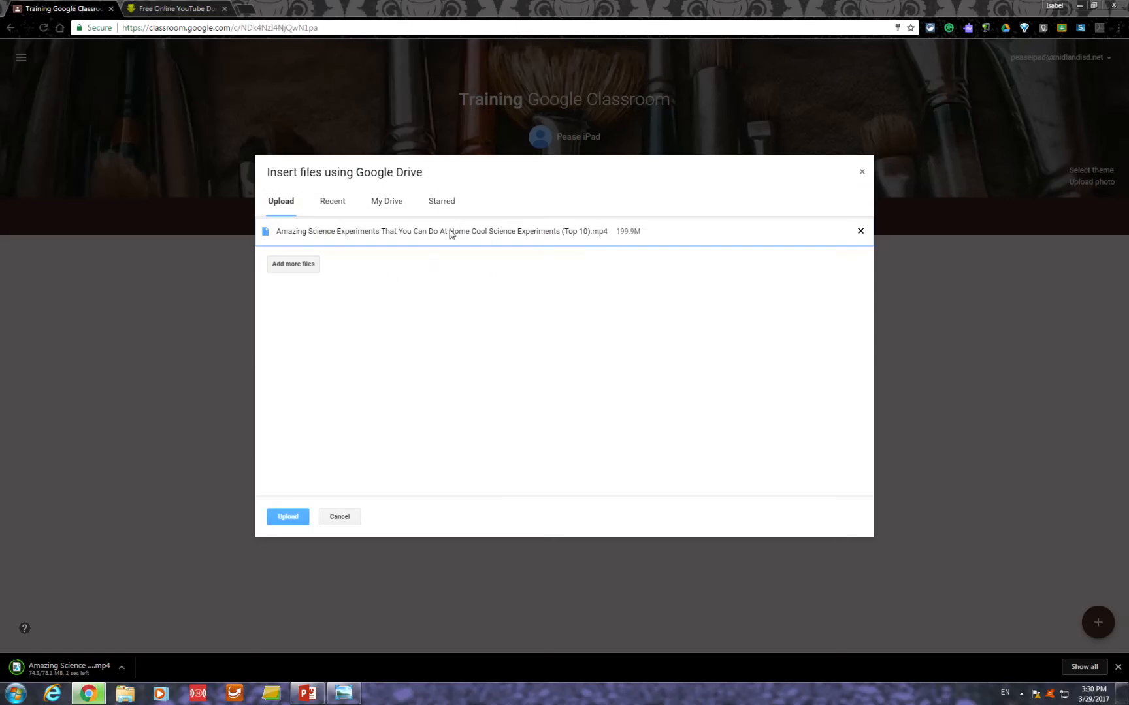
pyautogui.click(287, 516)
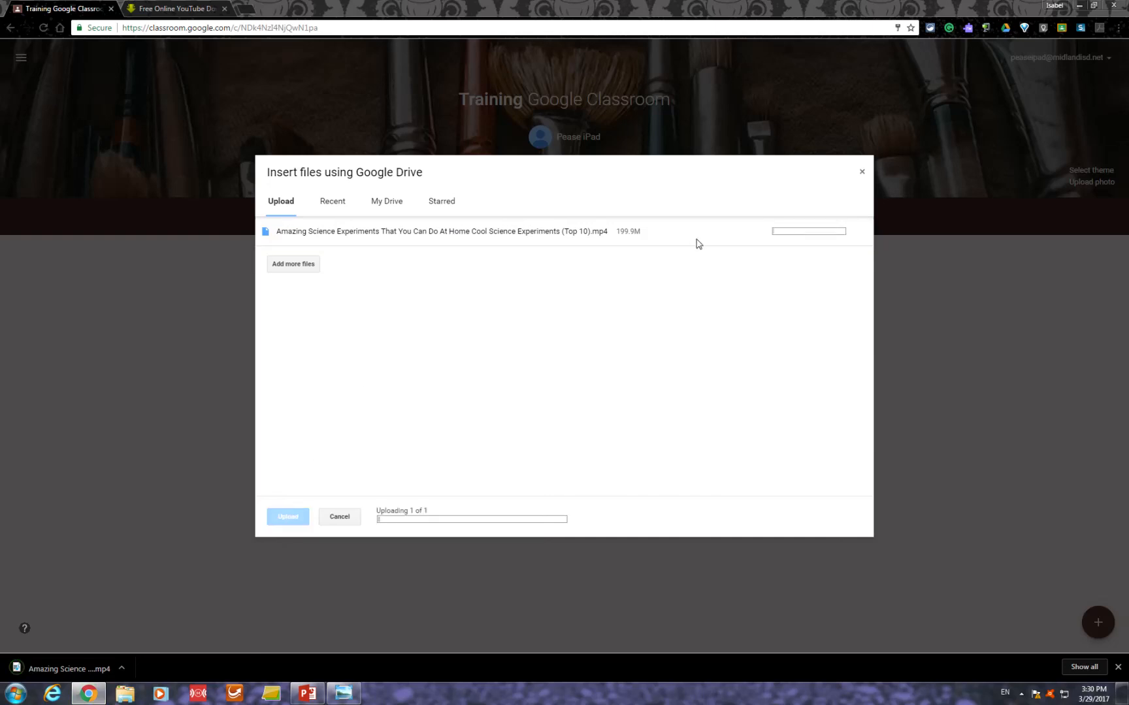
pyautogui.moveTo(477, 3)
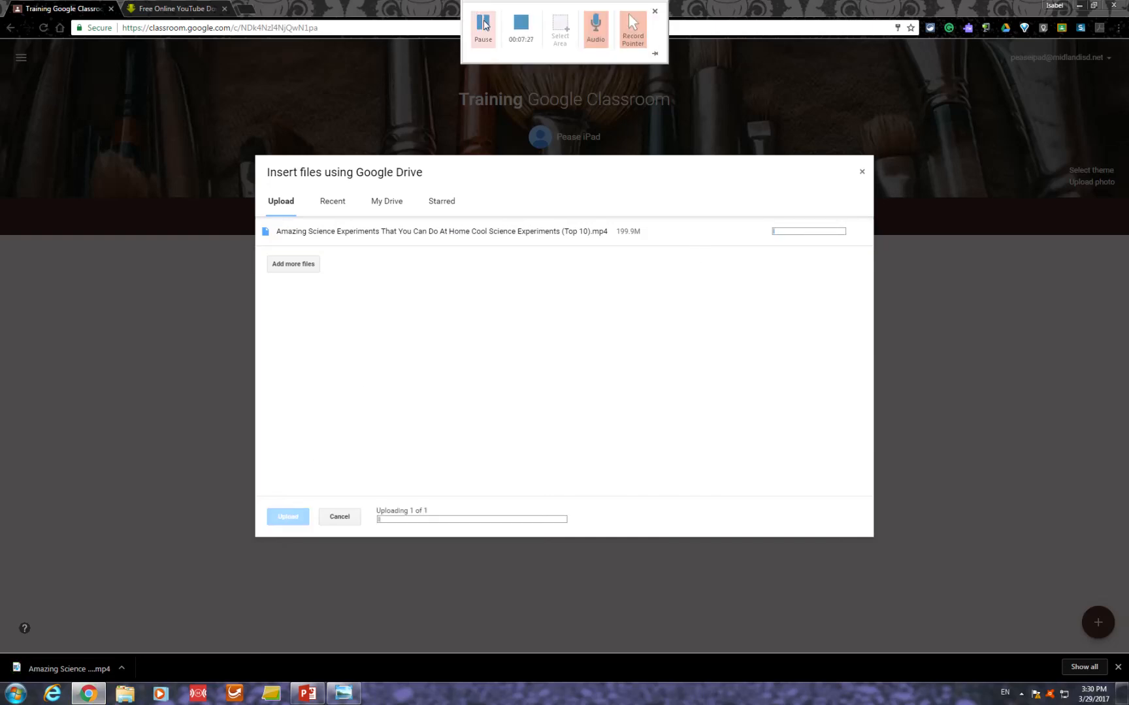
pyautogui.click(484, 26)
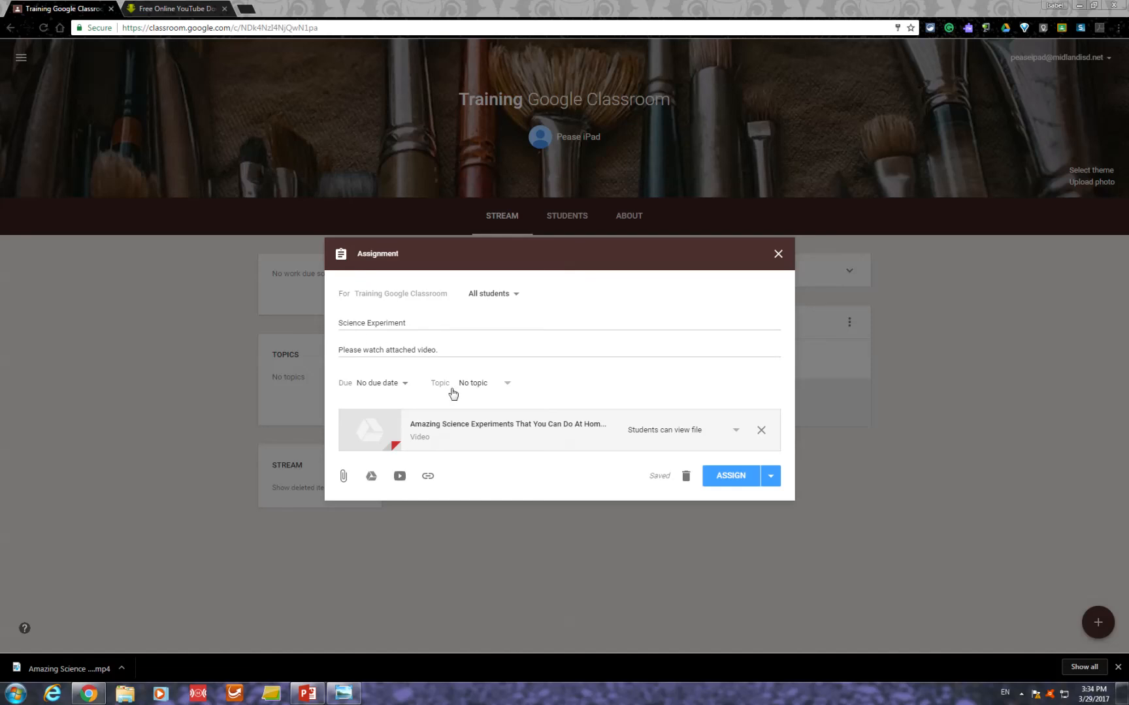
# - Set the attached video's student access to "Students can view file"
pyautogui.click(736, 432)
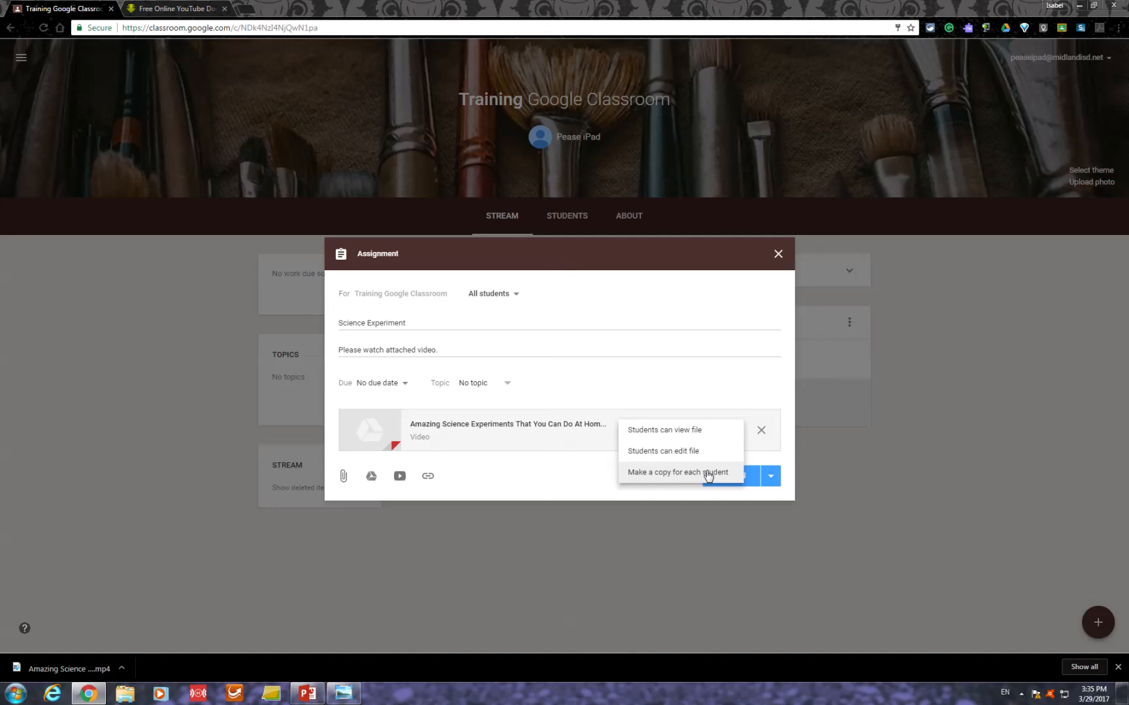
pyautogui.click(695, 432)
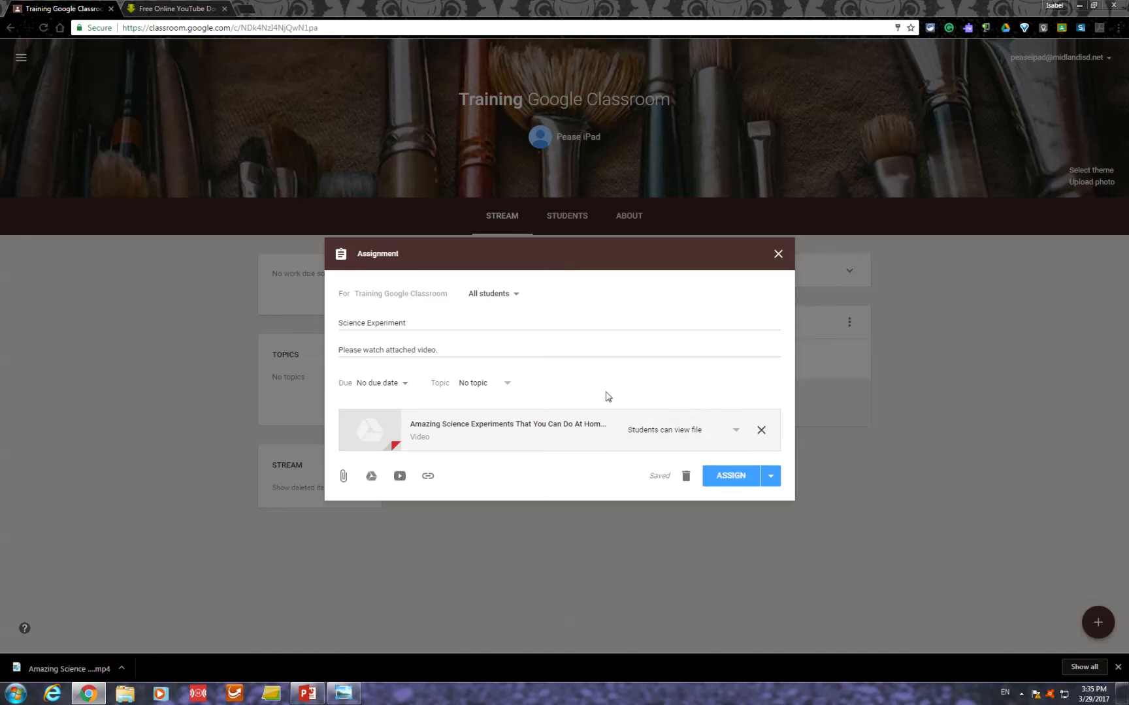
# - Assign the Science Experiment assignment with its attached video to all students of the Training class
pyautogui.click(707, 478)
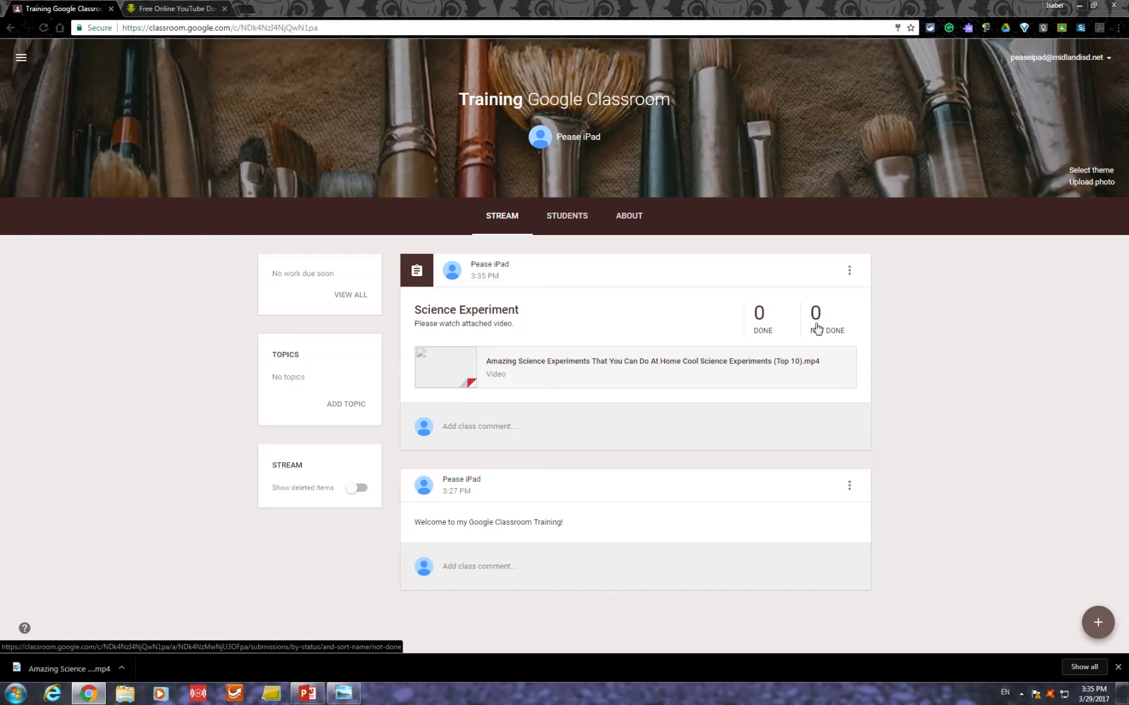
# - Open a blank class question to examine its answer type options and close it without asking anything
pyautogui.moveTo(1099, 625)
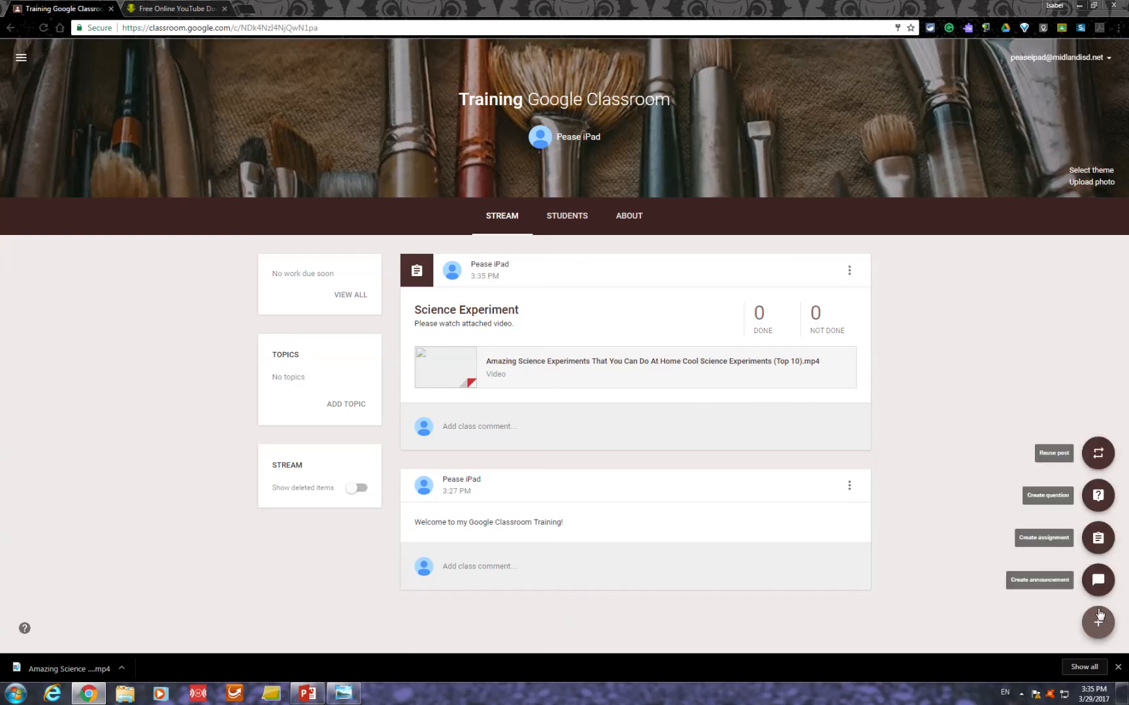
pyautogui.click(1099, 498)
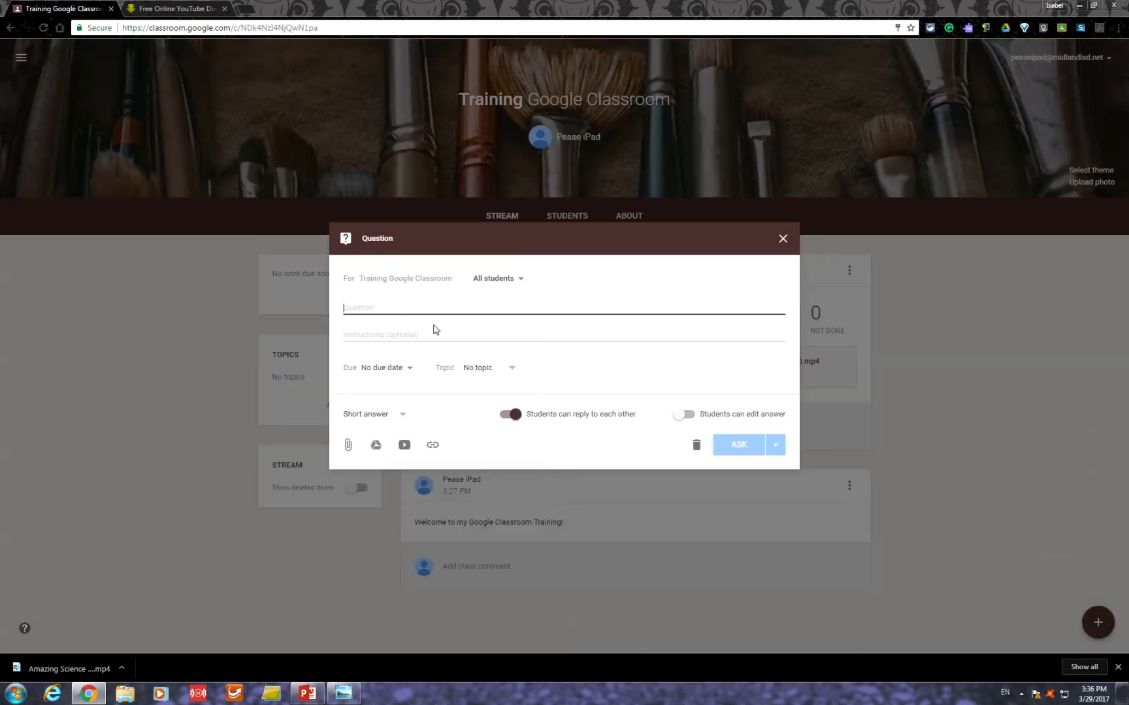
pyautogui.click(403, 417)
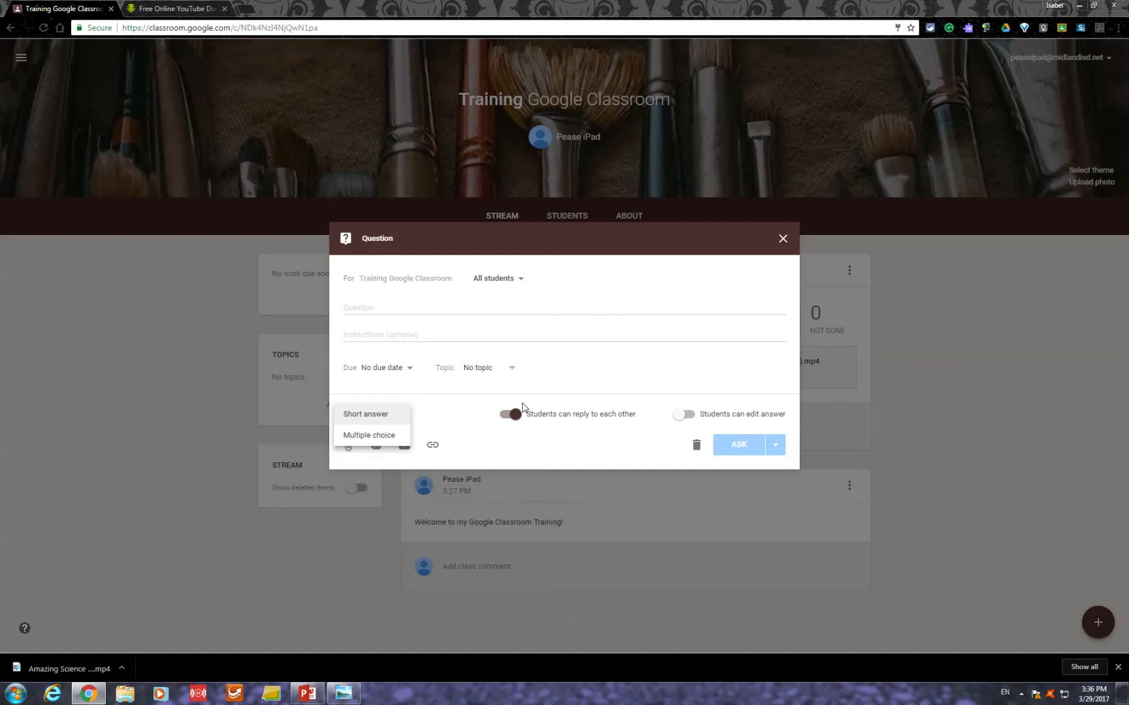
pyautogui.click(784, 239)
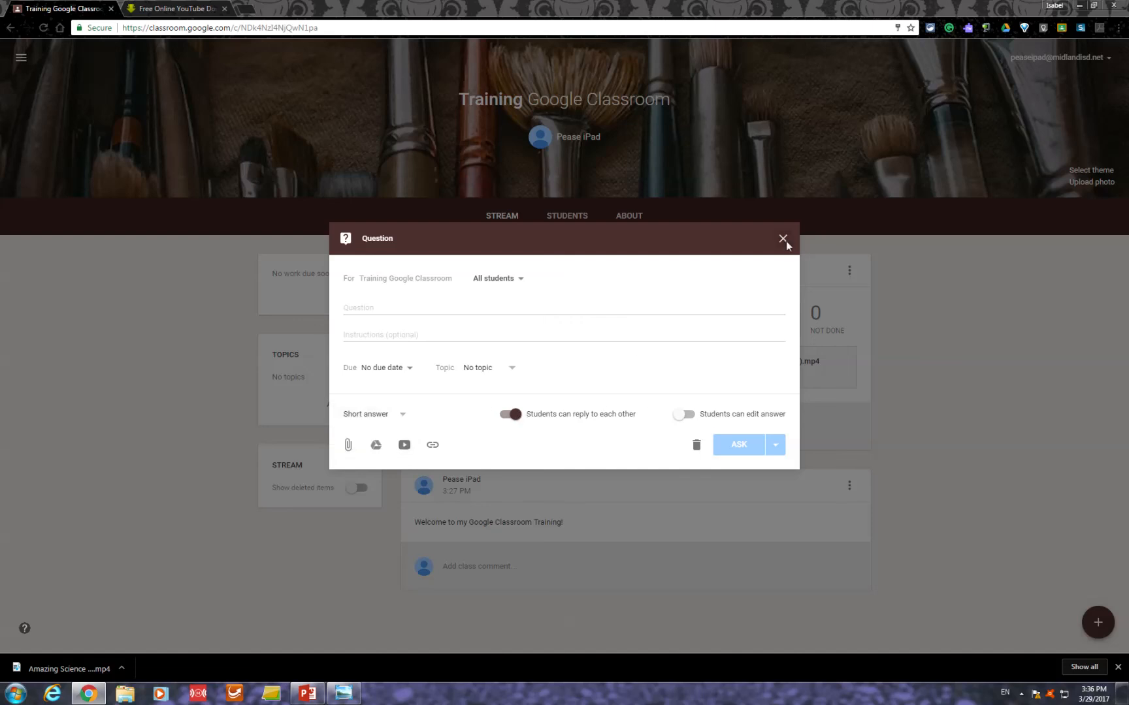
pyautogui.click(783, 239)
# - View the classes from which an existing post can be reused and close the list without selecting one
pyautogui.moveTo(1110, 629)
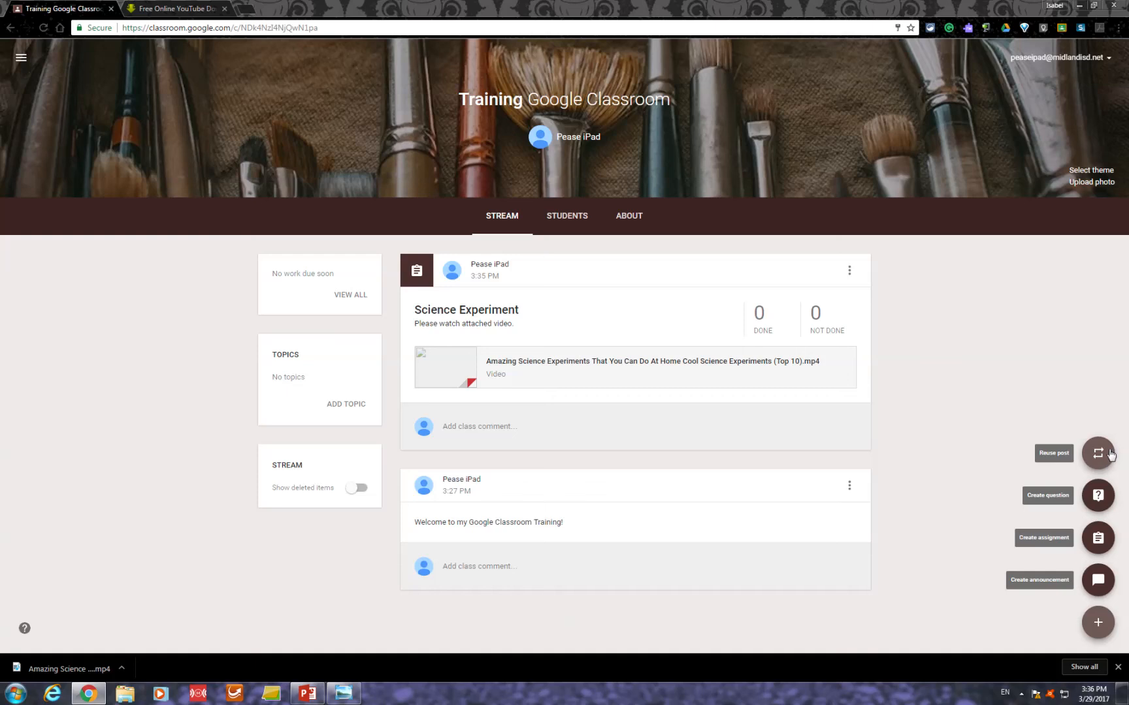
pyautogui.click(1111, 456)
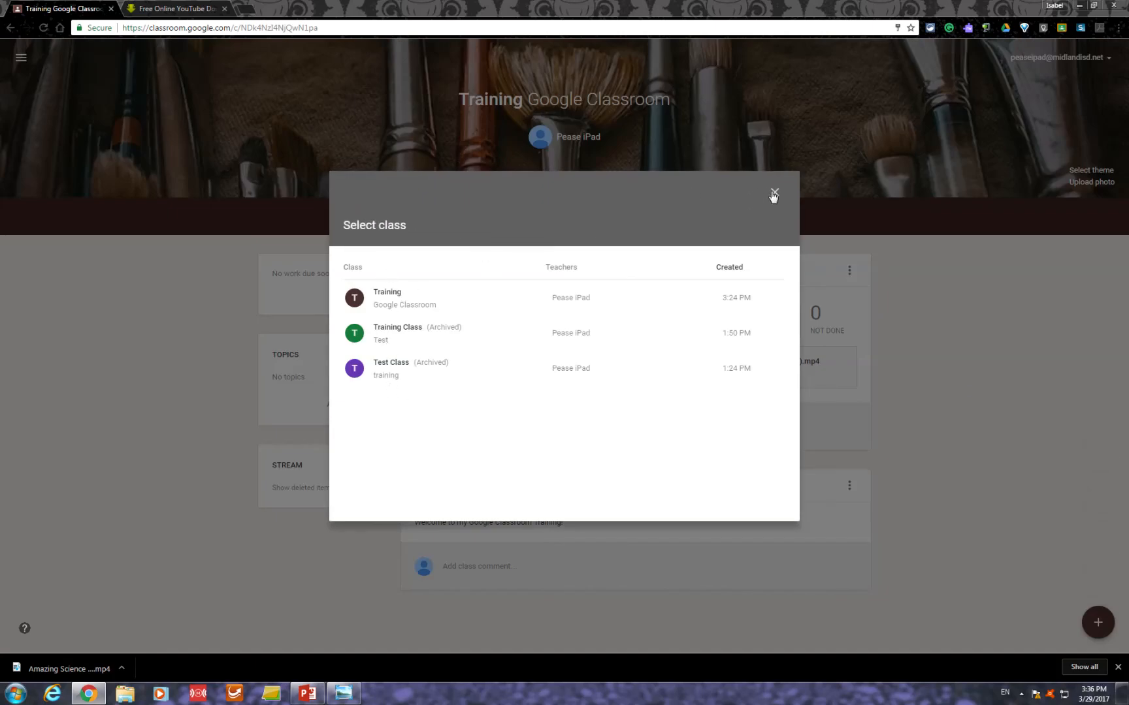
pyautogui.click(774, 193)
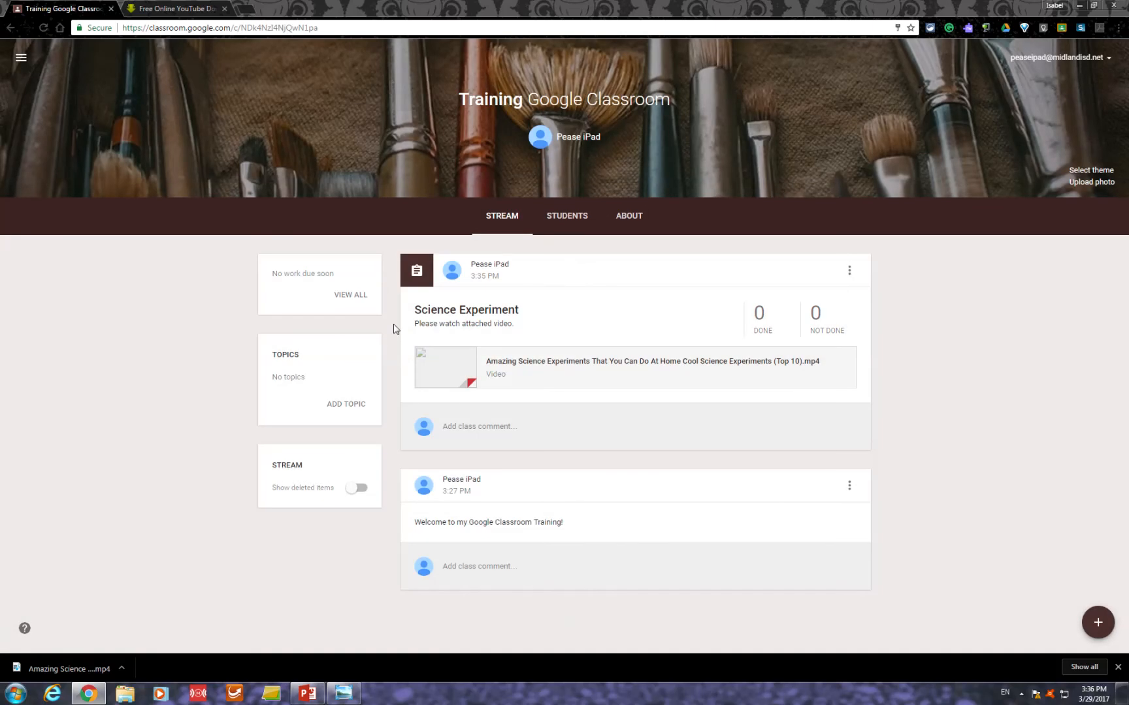